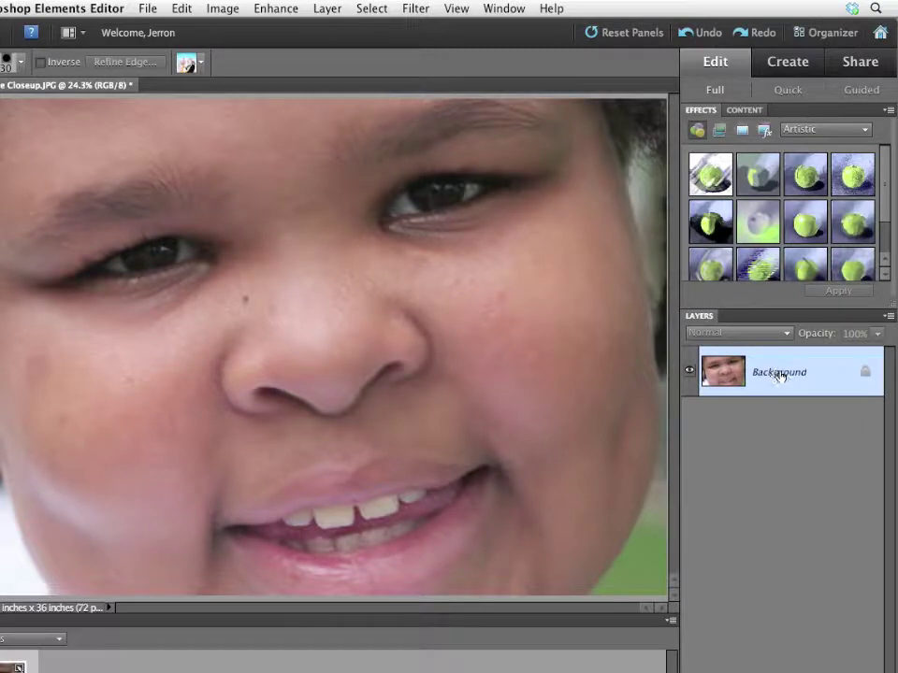
- Convert the Background into an editable layer named 'original'
{"action": "double_click", "coordinate": [776, 376]}
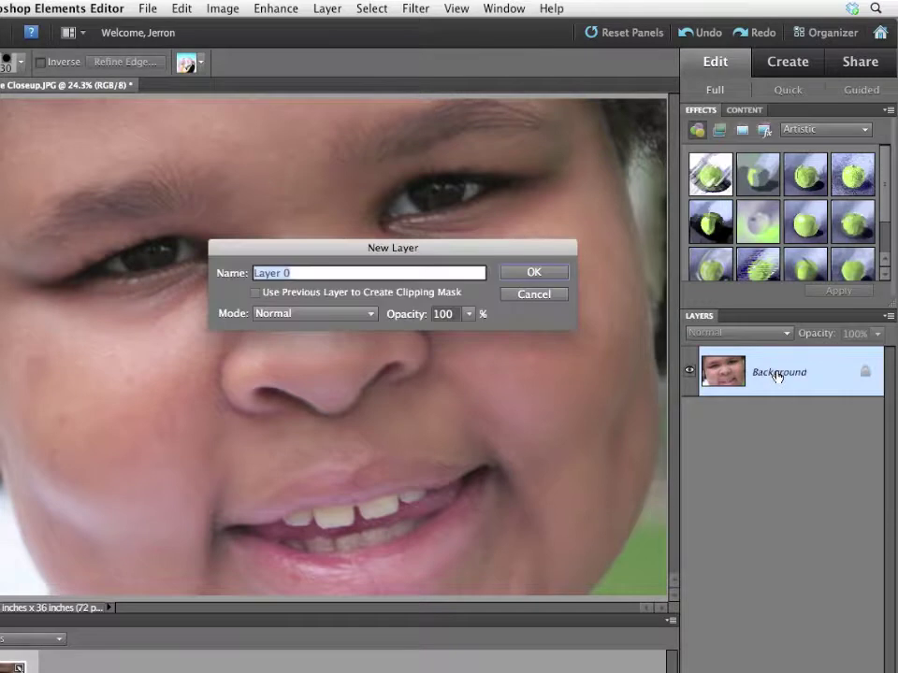
{"action": "type", "text": "d"}
{"action": "type", "text": "riginal"}
{"action": "key", "text": "Return"}
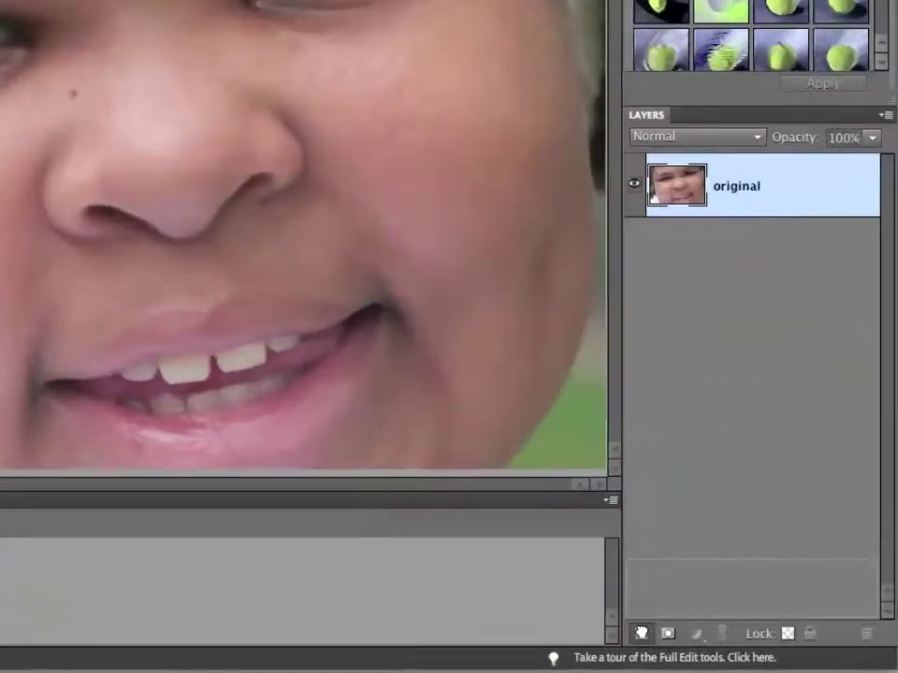
- Duplicate the original layer and rename the copy 'dodge'
{"action": "left_click", "coordinate": [642, 633]}
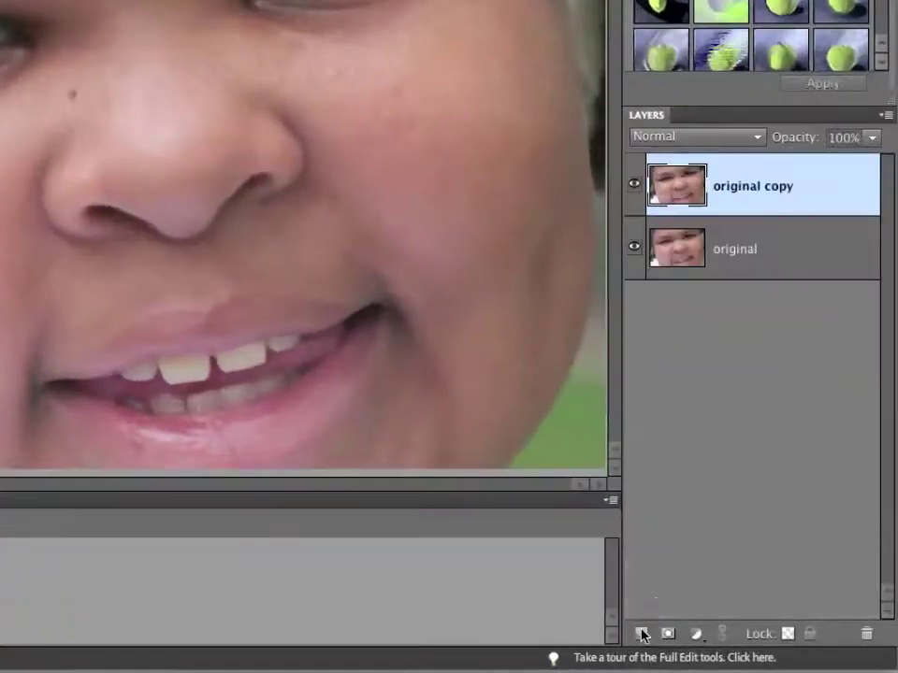
{"action": "double_click", "coordinate": [748, 193]}
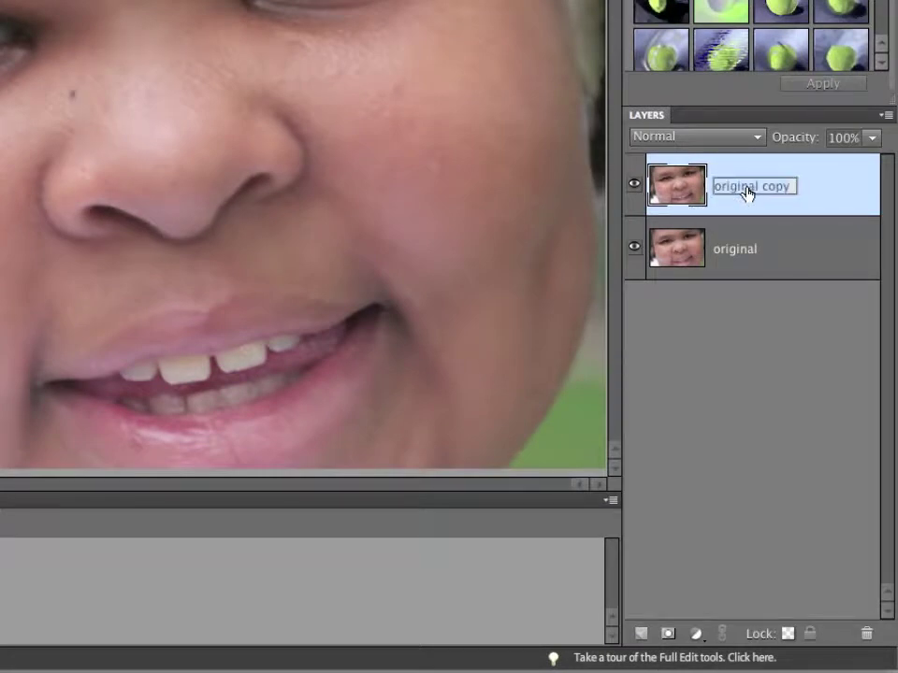
{"action": "type", "text": "dodge"}
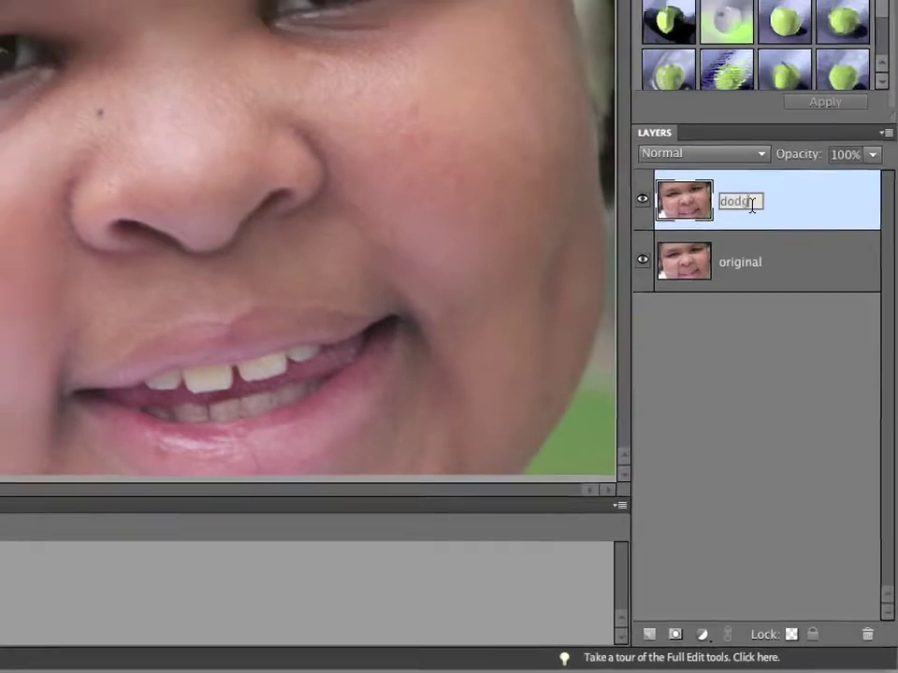
{"action": "key", "text": "Return"}
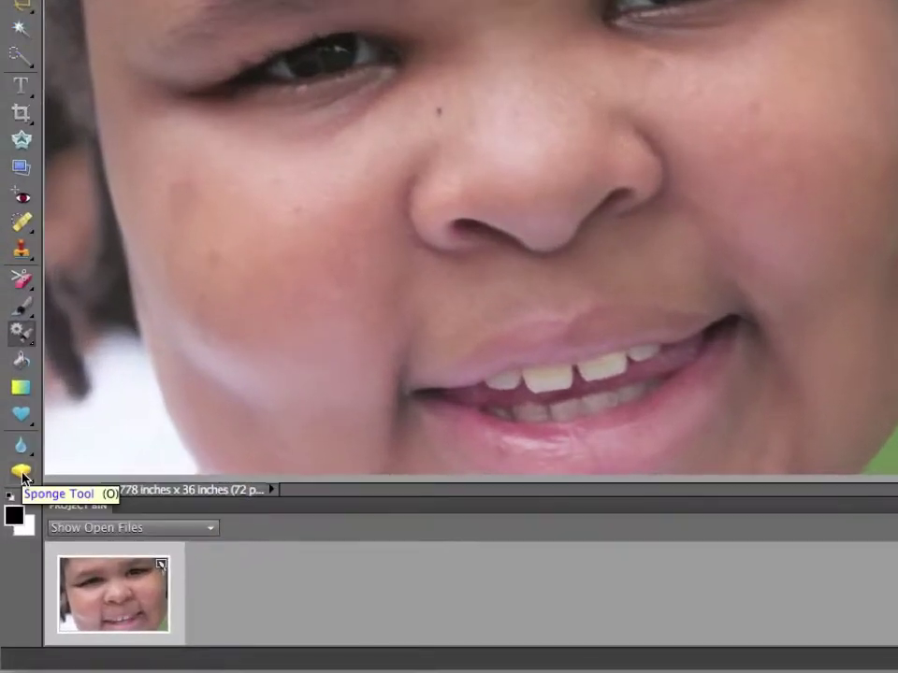
- Select the Dodge Tool at 65 px with Midtones range and 50% exposure
{"action": "left_click", "coordinate": [22, 475]}
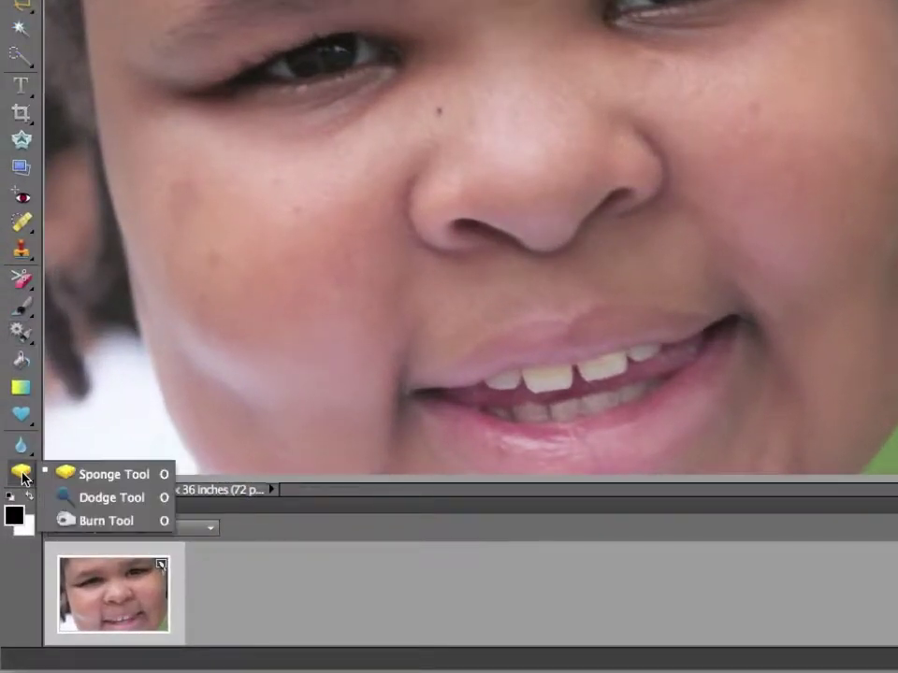
{"action": "left_click", "coordinate": [107, 506]}
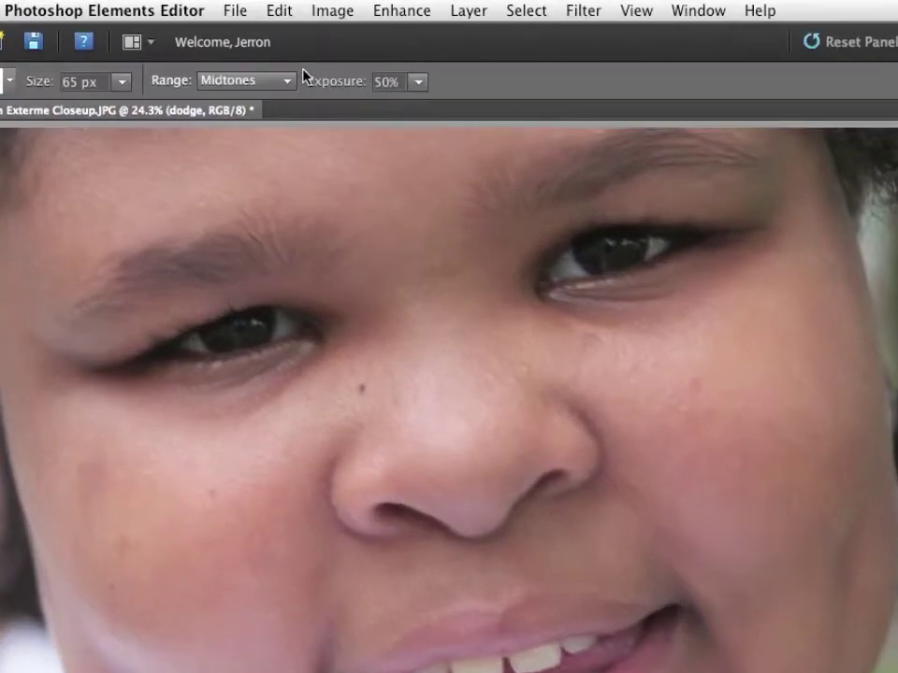
{"action": "left_click", "coordinate": [267, 56]}
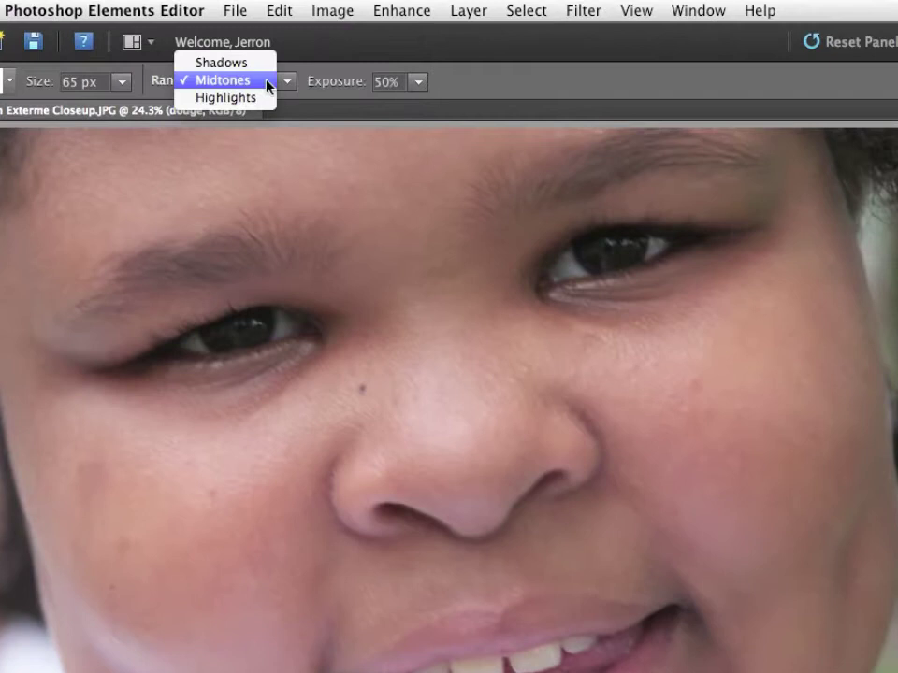
{"action": "left_click", "coordinate": [268, 84]}
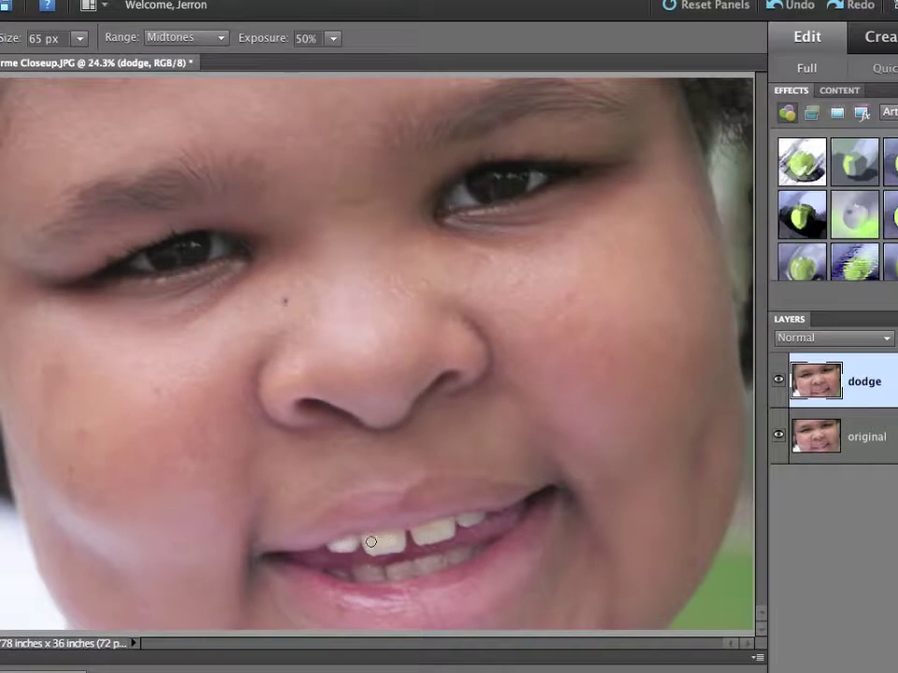
- Dodge the front teeth, then zoom to Actual Pixels (100%) and pan to the mouth
{"action": "mouse_move", "coordinate": [365, 544]}
{"action": "left_mouse_down"}
{"action": "mouse_move", "coordinate": [402, 539]}
{"action": "mouse_move", "coordinate": [371, 542]}
{"action": "mouse_move", "coordinate": [422, 535]}
{"action": "left_mouse_up"}
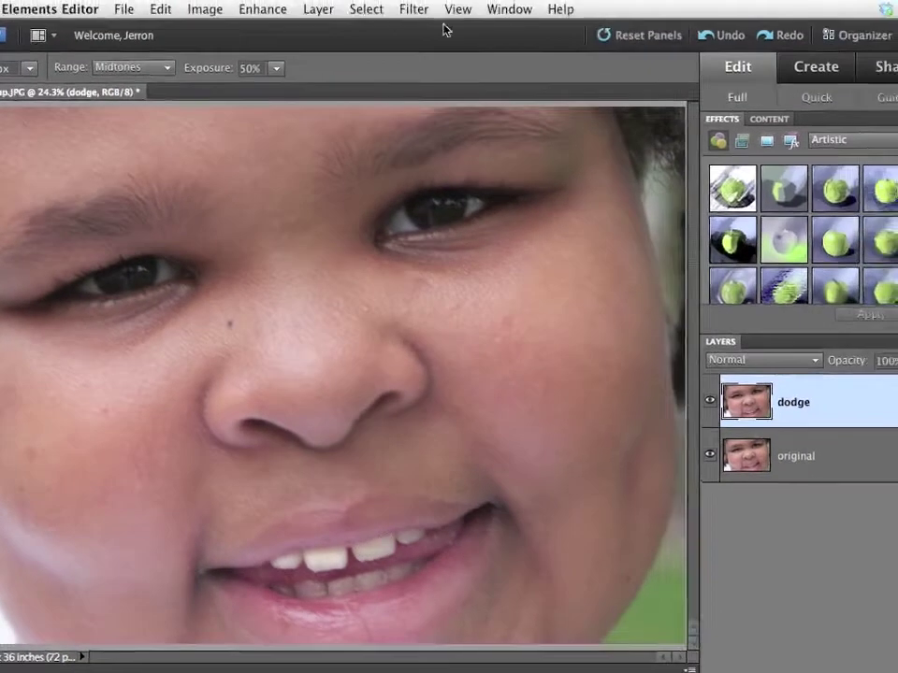
{"action": "left_click", "coordinate": [457, 10]}
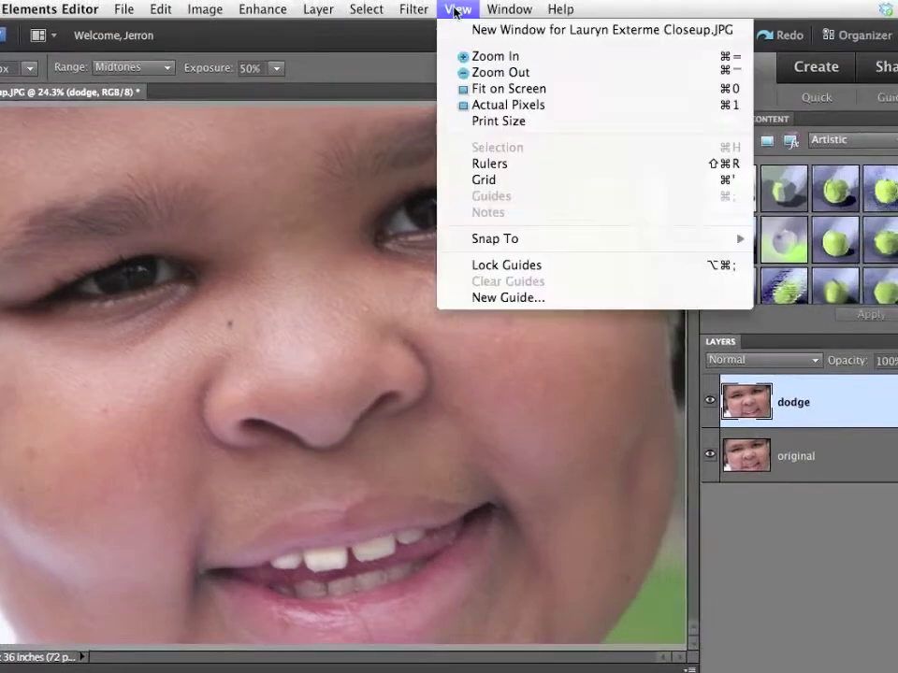
{"action": "left_click", "coordinate": [500, 106]}
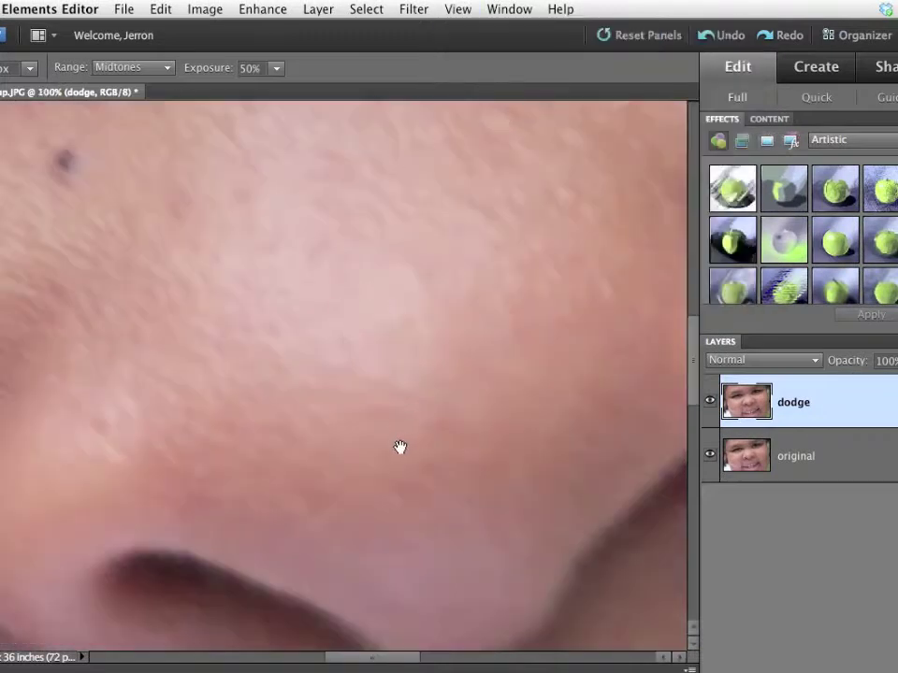
{"action": "left_click_drag", "start_coordinate": [401, 449], "coordinate": [393, 295]}
{"action": "scroll", "coordinate": [394, 295], "scroll_direction": "down", "scroll_amount": 10}
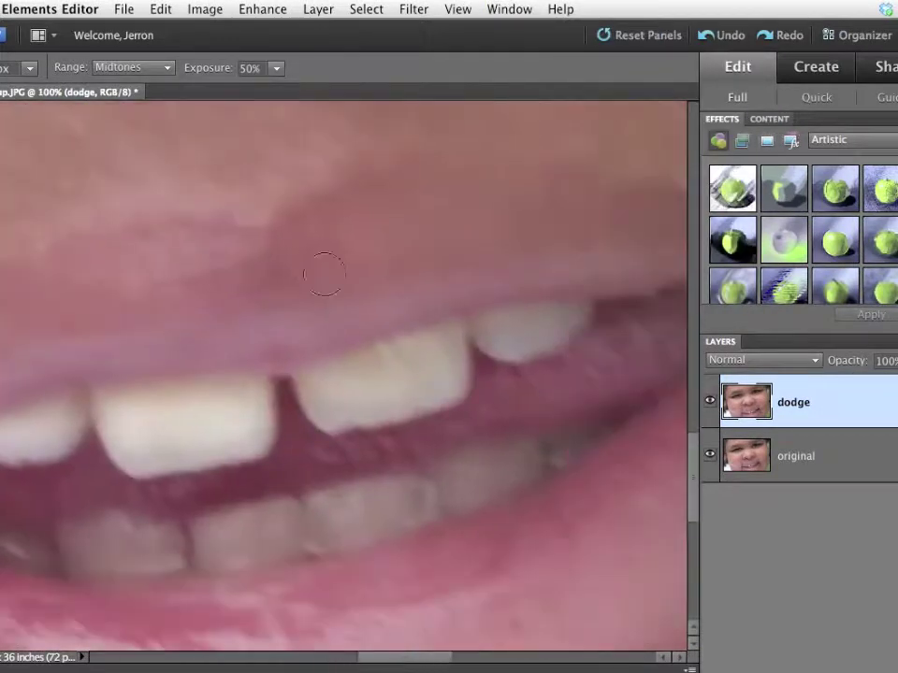
{"action": "left_click_drag", "start_coordinate": [324, 274], "coordinate": [160, 200]}
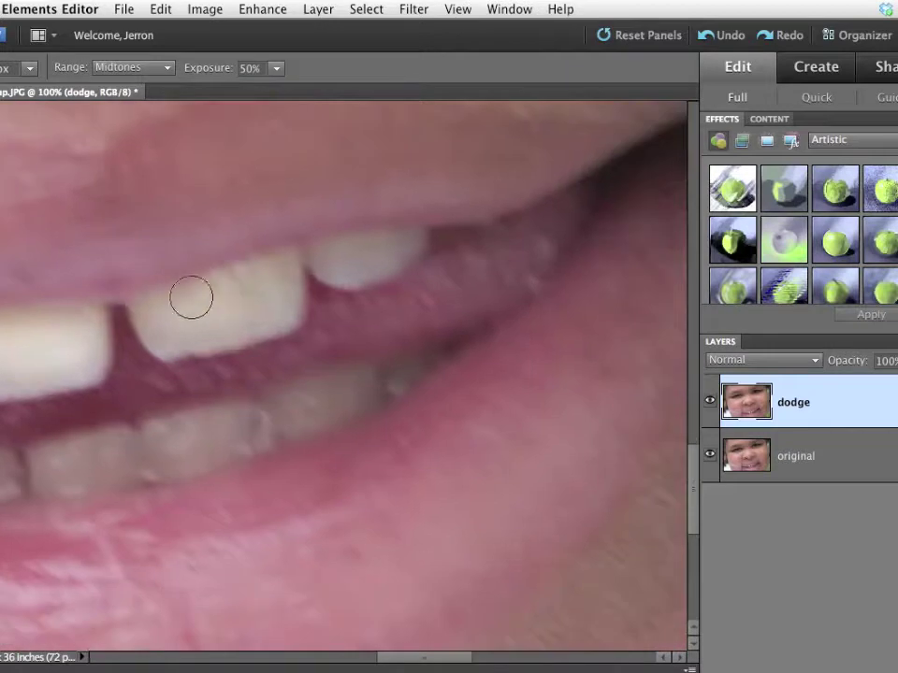
- Whiten the large upper front tooth, the small upper tooth and the leftmost tooth
{"action": "mouse_move", "coordinate": [210, 291]}
{"action": "left_mouse_down"}
{"action": "mouse_move", "coordinate": [224, 296]}
{"action": "mouse_move", "coordinate": [273, 269]}
{"action": "mouse_move", "coordinate": [277, 299]}
{"action": "mouse_move", "coordinate": [280, 272]}
{"action": "mouse_move", "coordinate": [261, 307]}
{"action": "mouse_move", "coordinate": [153, 316]}
{"action": "left_mouse_up"}
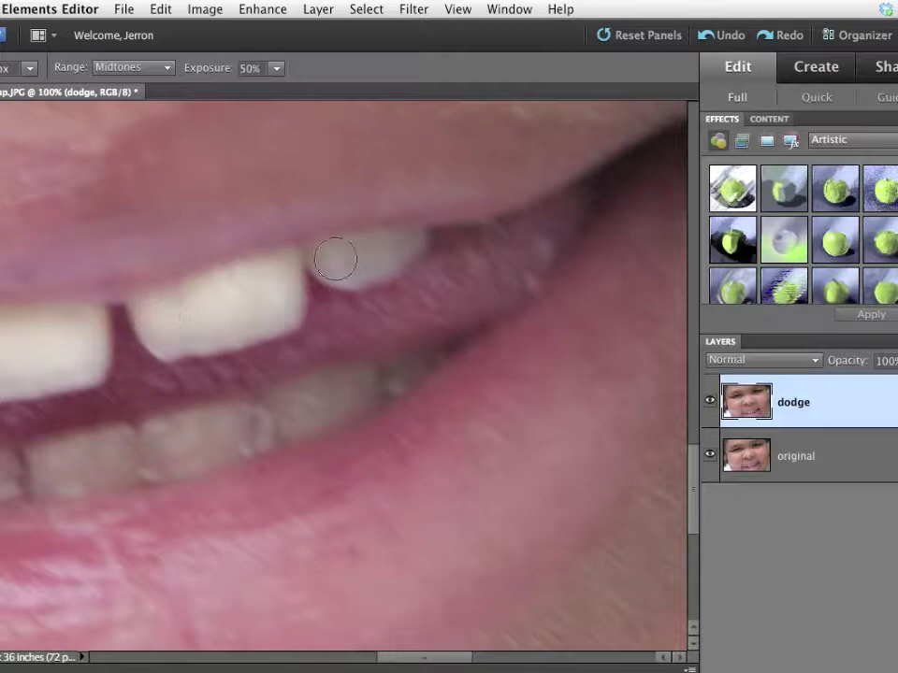
{"action": "mouse_move", "coordinate": [339, 259]}
{"action": "left_mouse_down"}
{"action": "mouse_move", "coordinate": [416, 241]}
{"action": "mouse_move", "coordinate": [399, 260]}
{"action": "mouse_move", "coordinate": [342, 272]}
{"action": "mouse_move", "coordinate": [311, 255]}
{"action": "mouse_move", "coordinate": [298, 282]}
{"action": "left_mouse_up"}
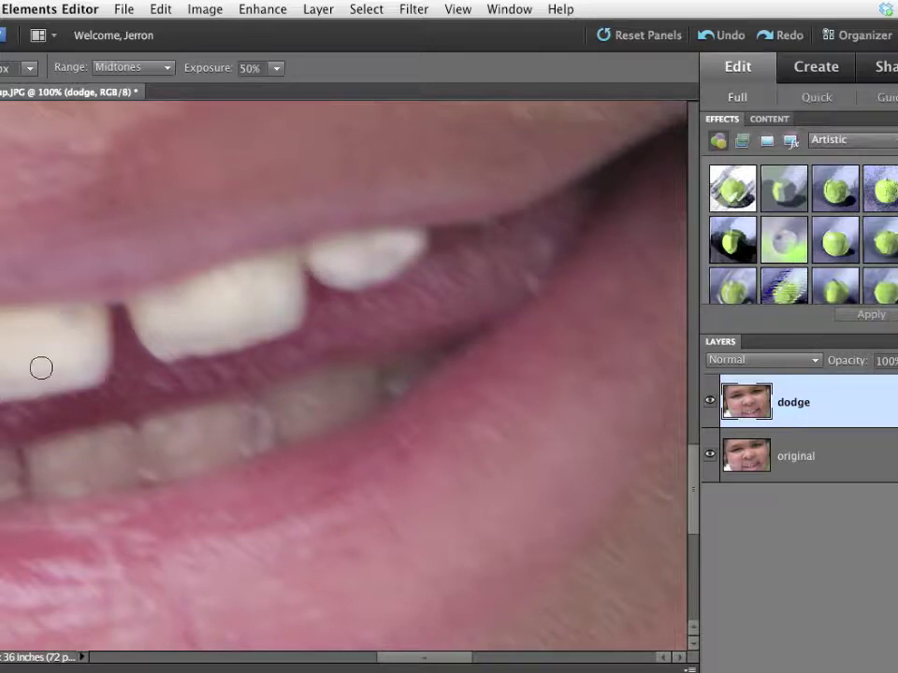
{"action": "mouse_move", "coordinate": [74, 458]}
{"action": "left_mouse_down"}
{"action": "mouse_move", "coordinate": [43, 476]}
{"action": "mouse_move", "coordinate": [104, 474]}
{"action": "mouse_move", "coordinate": [43, 463]}
{"action": "mouse_move", "coordinate": [112, 444]}
{"action": "left_mouse_up"}
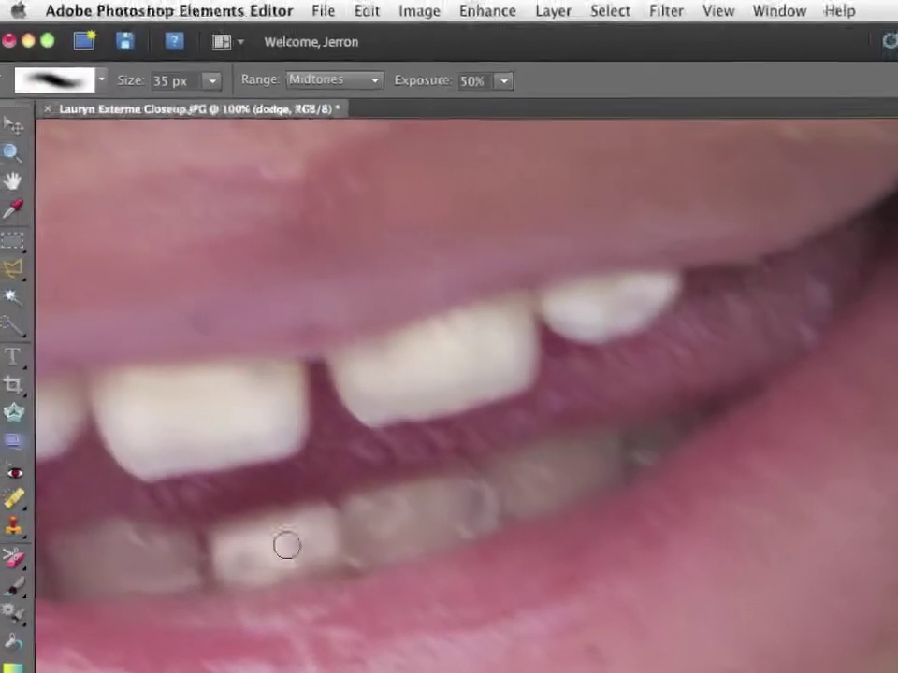
- Enlarge the Dodge brush from the 27 px preset to 50 px and lighten a lower tooth
{"action": "left_click", "coordinate": [114, 82]}
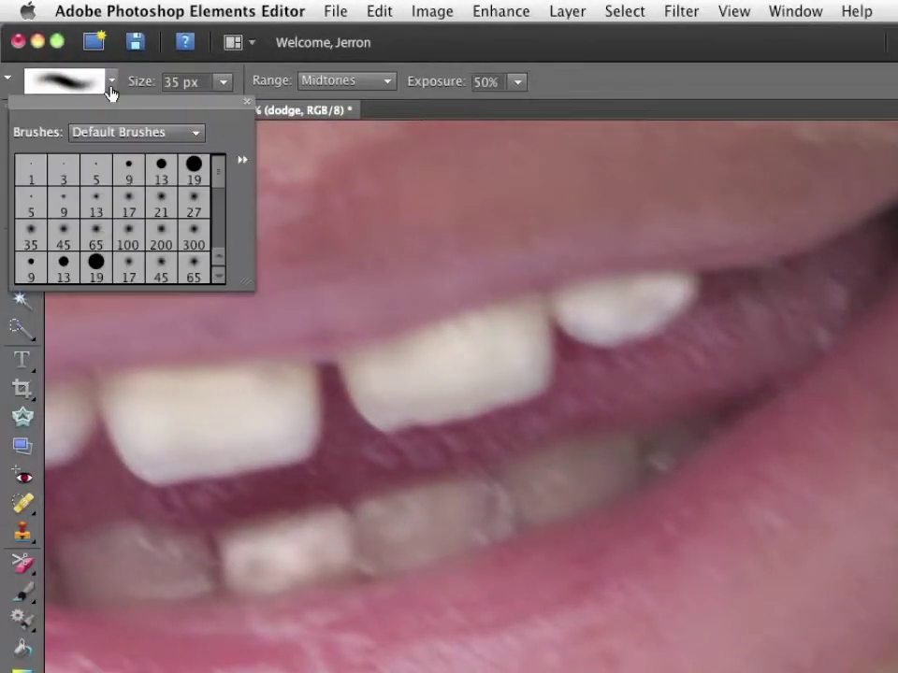
{"action": "left_click", "coordinate": [195, 204]}
{"action": "key", "text": "Escape"}
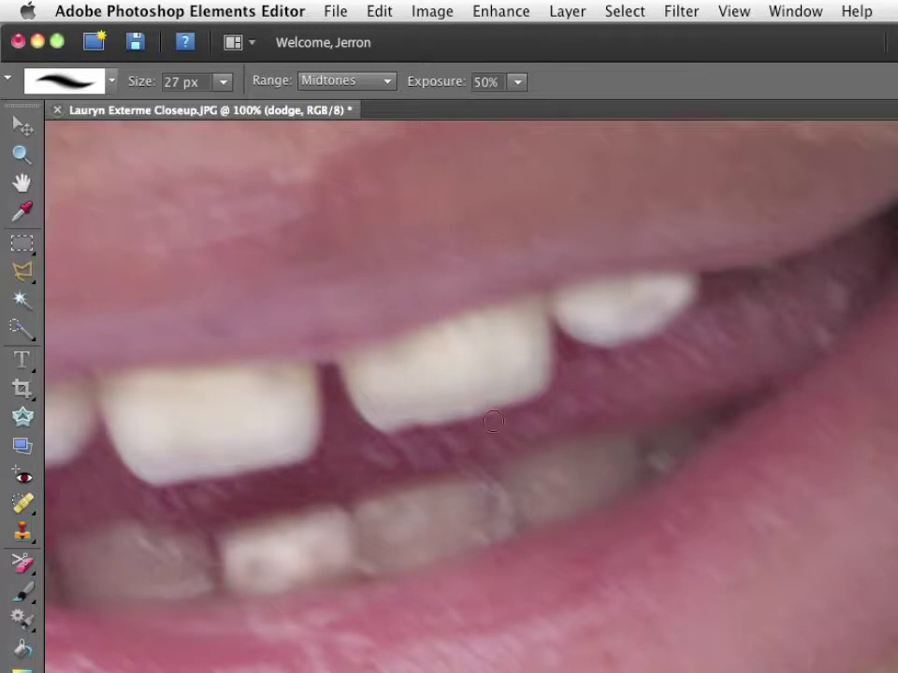
{"action": "key", "text": "bracketright"}
{"action": "key", "text": "bracketright"}
{"action": "key", "text": "bracketright"}
{"action": "mouse_move", "coordinate": [281, 543]}
{"action": "left_mouse_down"}
{"action": "mouse_move", "coordinate": [266, 567]}
{"action": "mouse_move", "coordinate": [326, 571]}
{"action": "mouse_move", "coordinate": [411, 529]}
{"action": "mouse_move", "coordinate": [382, 521]}
{"action": "mouse_move", "coordinate": [435, 511]}
{"action": "mouse_move", "coordinate": [369, 551]}
{"action": "mouse_move", "coordinate": [443, 541]}
{"action": "mouse_move", "coordinate": [486, 523]}
{"action": "mouse_move", "coordinate": [446, 525]}
{"action": "mouse_move", "coordinate": [544, 503]}
{"action": "mouse_move", "coordinate": [524, 495]}
{"action": "mouse_move", "coordinate": [556, 478]}
{"action": "mouse_move", "coordinate": [537, 481]}
{"action": "mouse_move", "coordinate": [584, 481]}
{"action": "mouse_move", "coordinate": [615, 460]}
{"action": "mouse_move", "coordinate": [618, 477]}
{"action": "mouse_move", "coordinate": [595, 493]}
{"action": "mouse_move", "coordinate": [543, 493]}
{"action": "mouse_move", "coordinate": [542, 465]}
{"action": "mouse_move", "coordinate": [613, 461]}
{"action": "mouse_move", "coordinate": [564, 485]}
{"action": "left_mouse_up"}
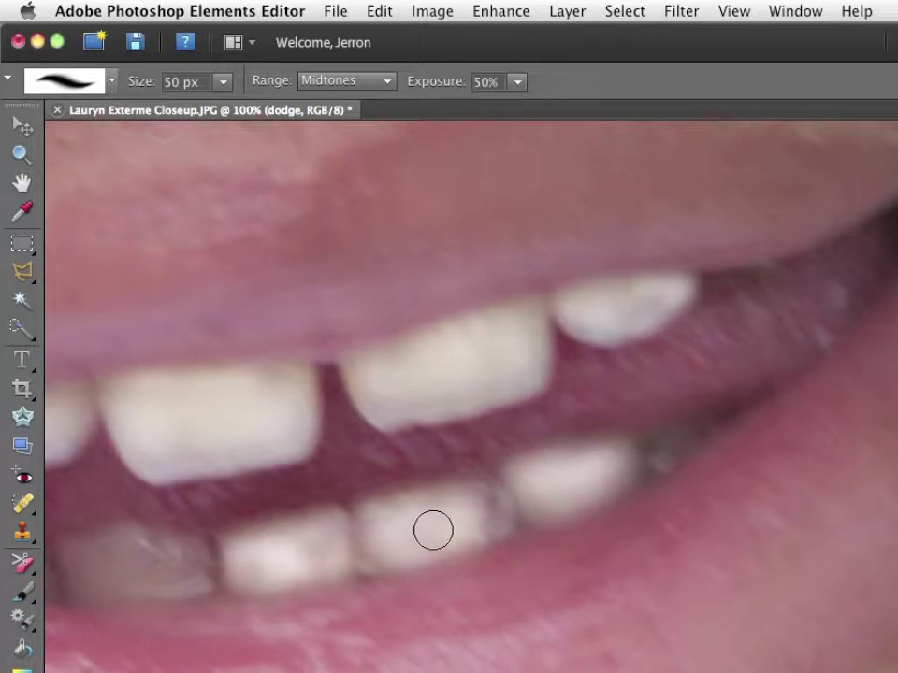
- Brighten the lower teeth, upper-left tooth, lower front tooth and upper right tooth
{"action": "key", "text": "space"}
{"action": "left_click_drag", "start_coordinate": [351, 541], "coordinate": [640, 441]}
{"action": "left_click_drag", "start_coordinate": [491, 481], "coordinate": [642, 407]}
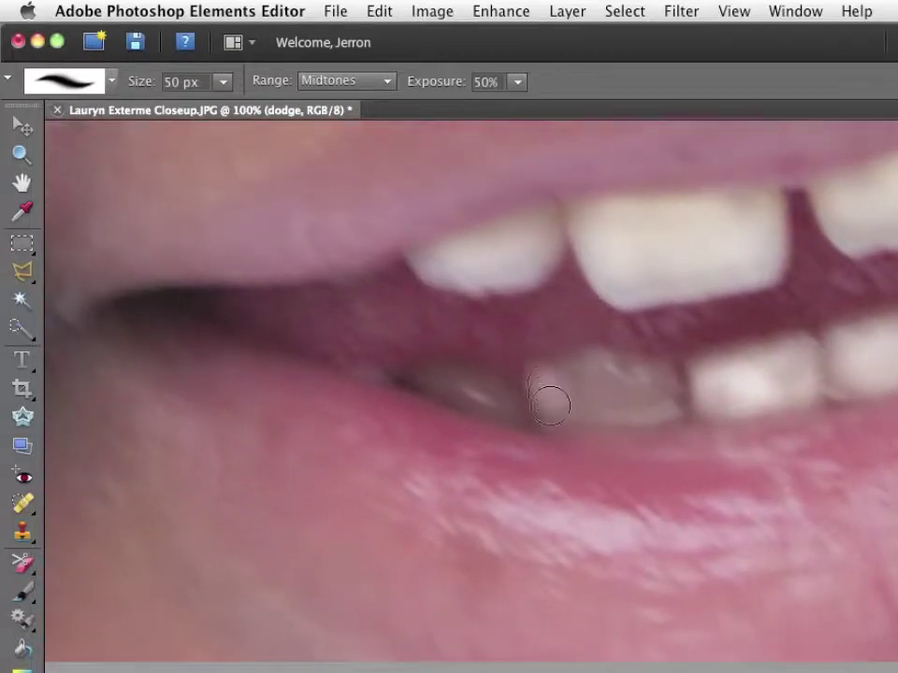
{"action": "mouse_move", "coordinate": [551, 403]}
{"action": "left_mouse_down"}
{"action": "mouse_move", "coordinate": [577, 388]}
{"action": "mouse_move", "coordinate": [596, 389]}
{"action": "mouse_move", "coordinate": [563, 388]}
{"action": "mouse_move", "coordinate": [584, 392]}
{"action": "mouse_move", "coordinate": [550, 397]}
{"action": "mouse_move", "coordinate": [623, 415]}
{"action": "mouse_move", "coordinate": [567, 417]}
{"action": "mouse_move", "coordinate": [675, 408]}
{"action": "mouse_move", "coordinate": [618, 405]}
{"action": "mouse_move", "coordinate": [667, 396]}
{"action": "mouse_move", "coordinate": [606, 391]}
{"action": "mouse_move", "coordinate": [650, 389]}
{"action": "mouse_move", "coordinate": [615, 373]}
{"action": "mouse_move", "coordinate": [661, 378]}
{"action": "mouse_move", "coordinate": [554, 373]}
{"action": "mouse_move", "coordinate": [631, 372]}
{"action": "mouse_move", "coordinate": [648, 382]}
{"action": "mouse_move", "coordinate": [614, 402]}
{"action": "mouse_move", "coordinate": [554, 415]}
{"action": "mouse_move", "coordinate": [674, 421]}
{"action": "left_mouse_up"}
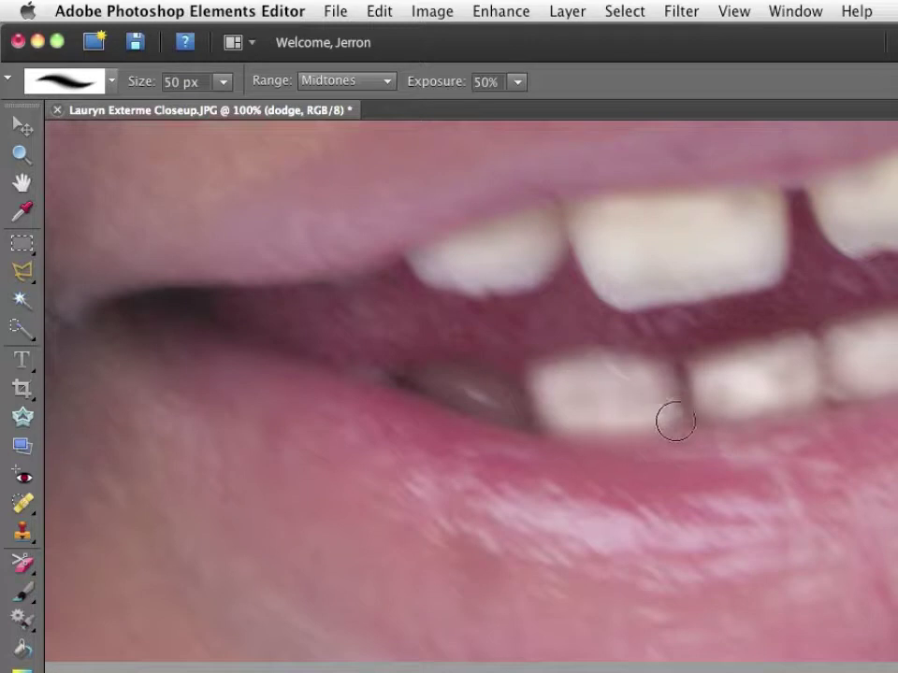
{"action": "mouse_move", "coordinate": [438, 386]}
{"action": "left_mouse_down"}
{"action": "mouse_move", "coordinate": [508, 402]}
{"action": "mouse_move", "coordinate": [471, 395]}
{"action": "mouse_move", "coordinate": [512, 412]}
{"action": "mouse_move", "coordinate": [446, 396]}
{"action": "mouse_move", "coordinate": [427, 381]}
{"action": "mouse_move", "coordinate": [475, 393]}
{"action": "left_mouse_up"}
{"action": "mouse_move", "coordinate": [445, 265]}
{"action": "left_mouse_down"}
{"action": "mouse_move", "coordinate": [500, 260]}
{"action": "mouse_move", "coordinate": [493, 257]}
{"action": "mouse_move", "coordinate": [517, 241]}
{"action": "mouse_move", "coordinate": [478, 243]}
{"action": "mouse_move", "coordinate": [513, 226]}
{"action": "mouse_move", "coordinate": [507, 232]}
{"action": "mouse_move", "coordinate": [551, 219]}
{"action": "mouse_move", "coordinate": [757, 221]}
{"action": "mouse_move", "coordinate": [596, 220]}
{"action": "mouse_move", "coordinate": [775, 206]}
{"action": "mouse_move", "coordinate": [770, 241]}
{"action": "mouse_move", "coordinate": [769, 219]}
{"action": "mouse_move", "coordinate": [688, 272]}
{"action": "mouse_move", "coordinate": [641, 277]}
{"action": "mouse_move", "coordinate": [647, 286]}
{"action": "mouse_move", "coordinate": [638, 285]}
{"action": "mouse_move", "coordinate": [690, 281]}
{"action": "left_mouse_up"}
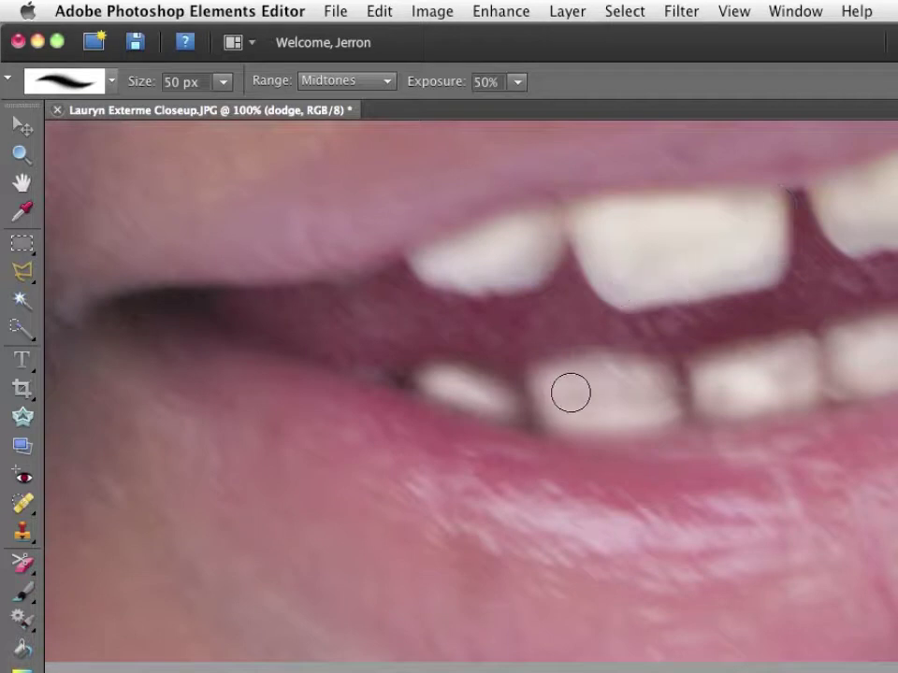
{"action": "mouse_move", "coordinate": [570, 393]}
{"action": "left_mouse_down"}
{"action": "mouse_move", "coordinate": [644, 385]}
{"action": "mouse_move", "coordinate": [659, 409]}
{"action": "mouse_move", "coordinate": [623, 423]}
{"action": "left_mouse_up"}
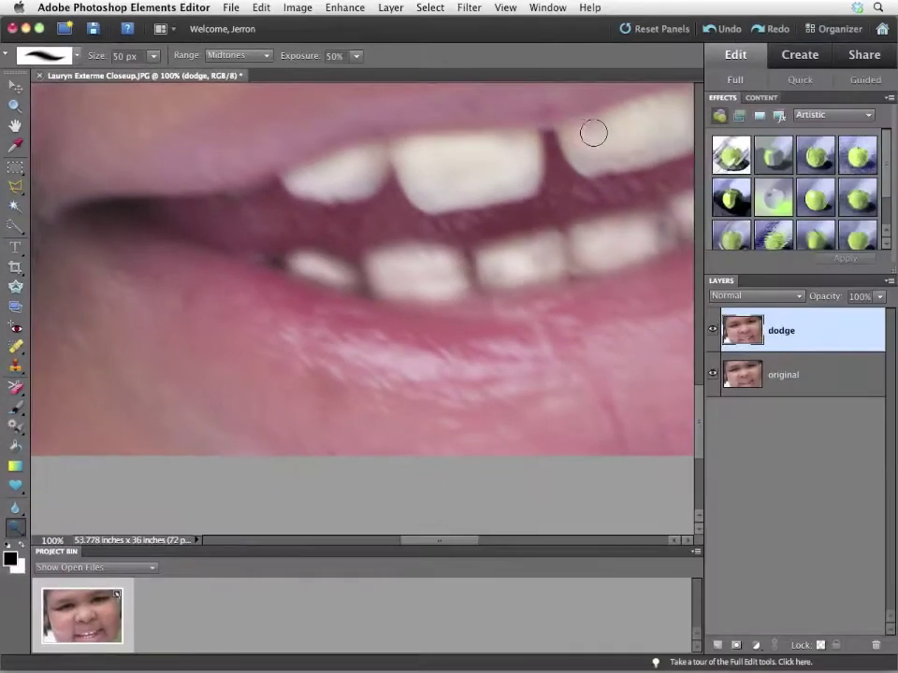
{"action": "mouse_move", "coordinate": [593, 132]}
{"action": "left_mouse_down"}
{"action": "mouse_move", "coordinate": [622, 123]}
{"action": "mouse_move", "coordinate": [609, 143]}
{"action": "mouse_move", "coordinate": [642, 144]}
{"action": "left_mouse_up"}
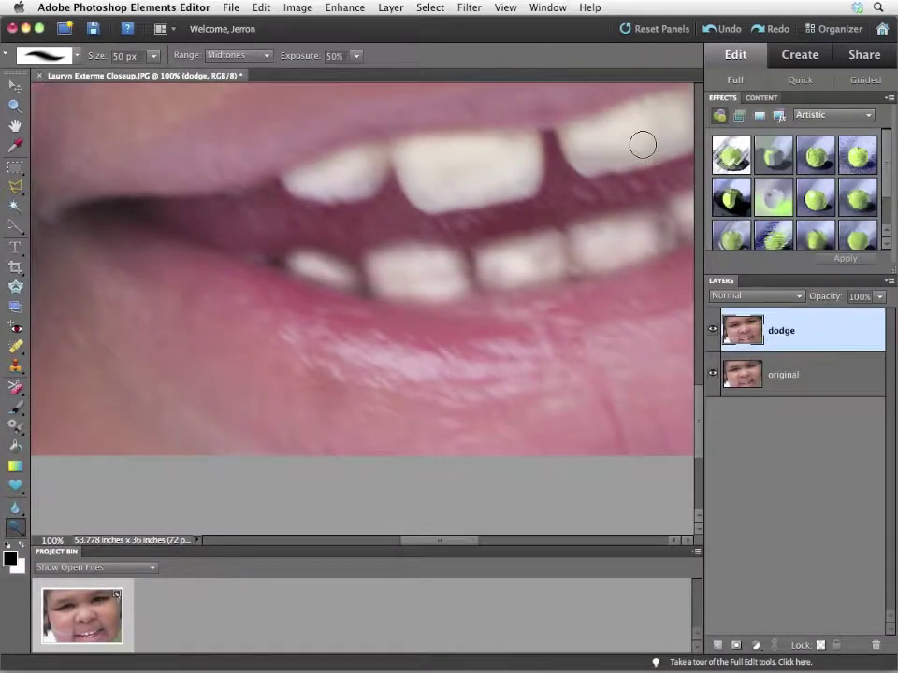
- Fit the photo on screen, toggle the dodge layer to compare, and leave it hidden
{"action": "key", "text": "super+0"}
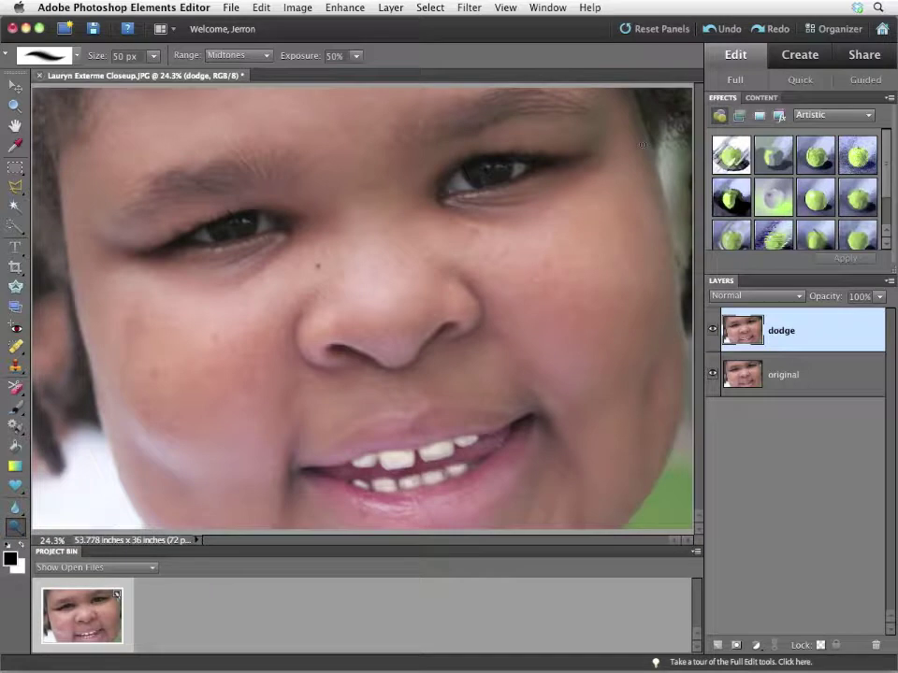
{"action": "left_click", "coordinate": [712, 330]}
{"action": "left_click", "coordinate": [714, 331]}
{"action": "left_click", "coordinate": [714, 332]}
{"action": "left_click", "coordinate": [714, 332]}
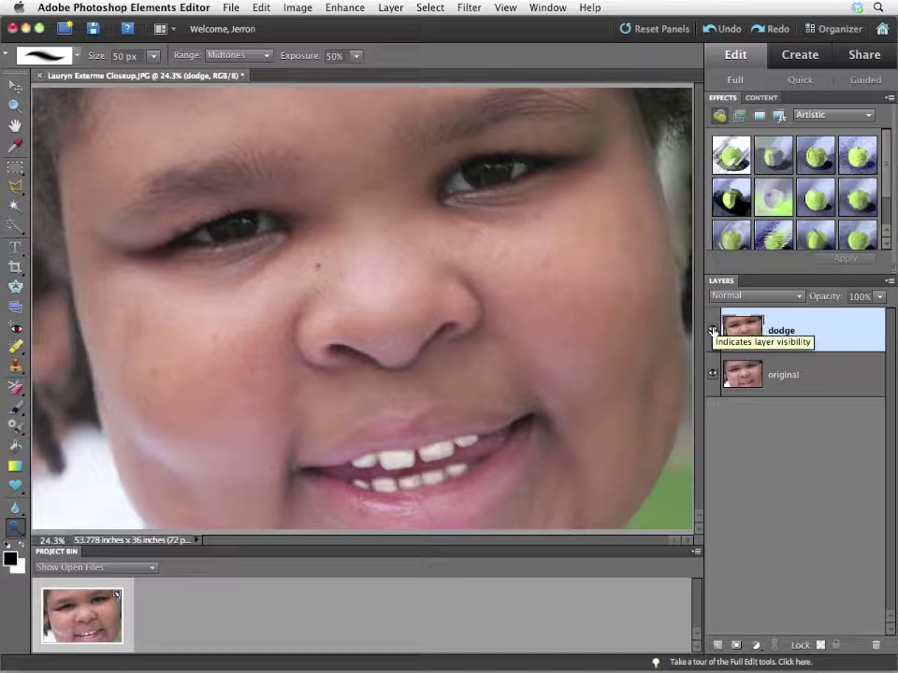
{"action": "left_click", "coordinate": [712, 333]}
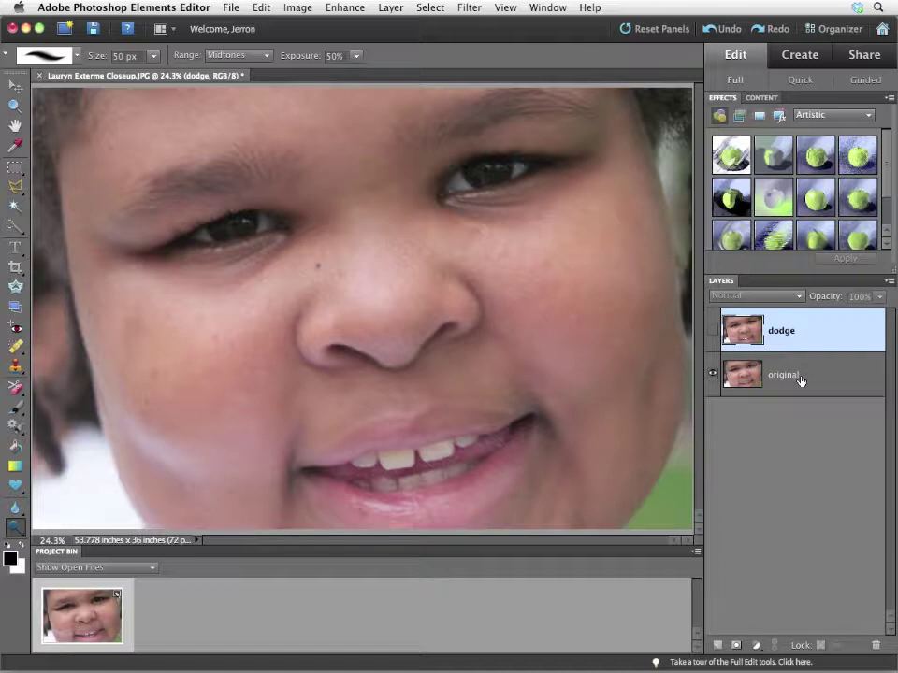
- On the original layer, choose the Smart Brush Tool with the Brighter preset
{"action": "left_click", "coordinate": [800, 381]}
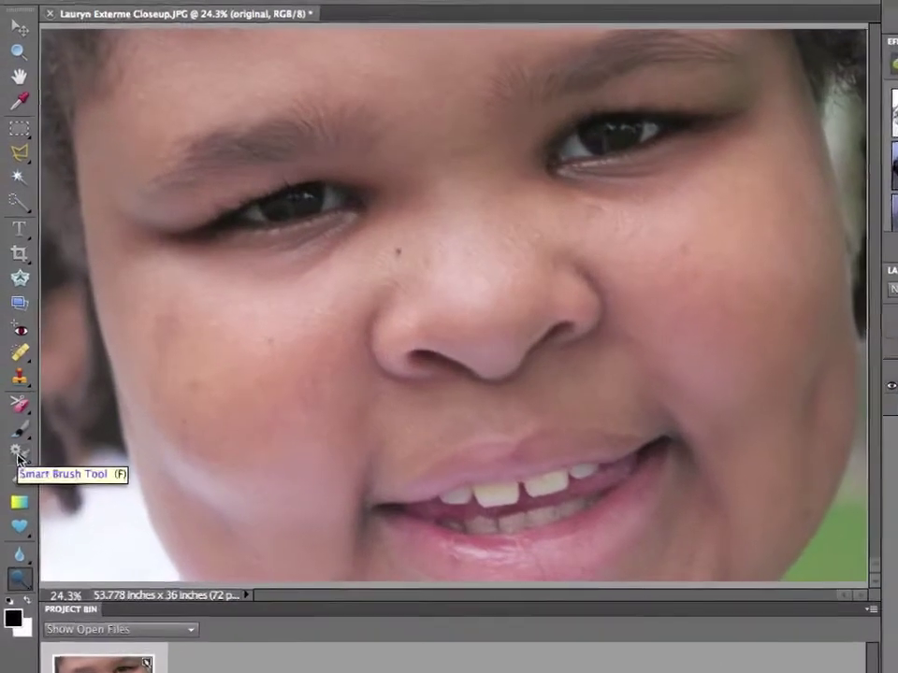
{"action": "left_click", "coordinate": [17, 456]}
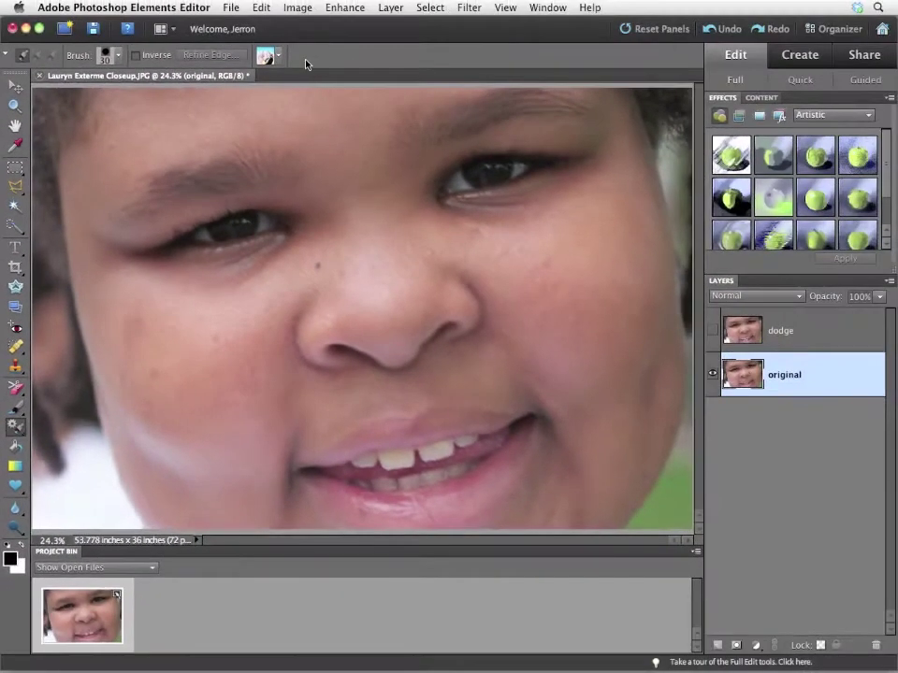
{"action": "left_click", "coordinate": [278, 56]}
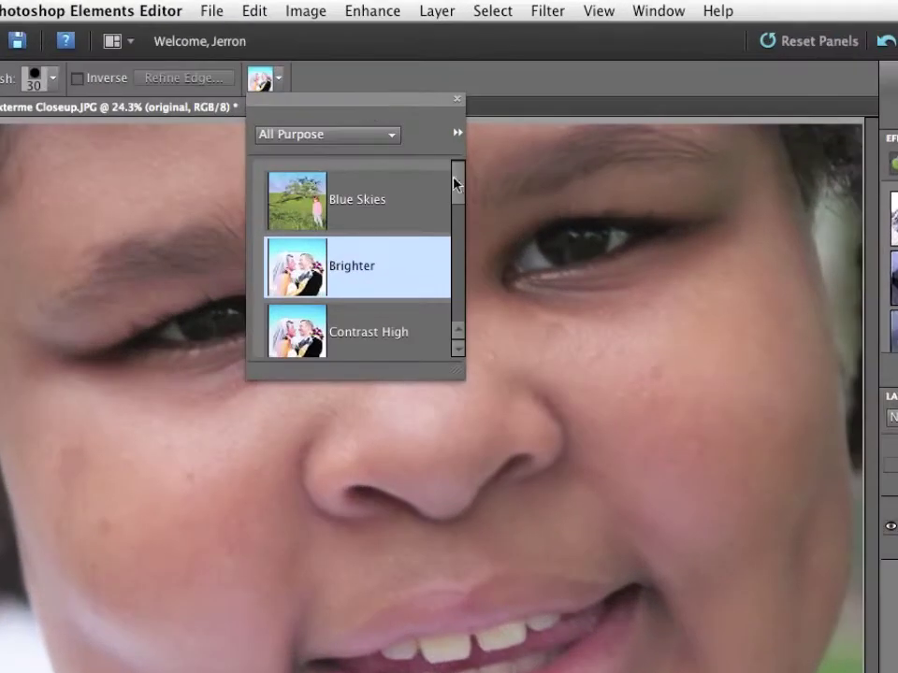
{"action": "mouse_move", "coordinate": [459, 186]}
{"action": "left_mouse_down"}
{"action": "mouse_move", "coordinate": [459, 200]}
{"action": "mouse_move", "coordinate": [460, 168]}
{"action": "left_mouse_up"}
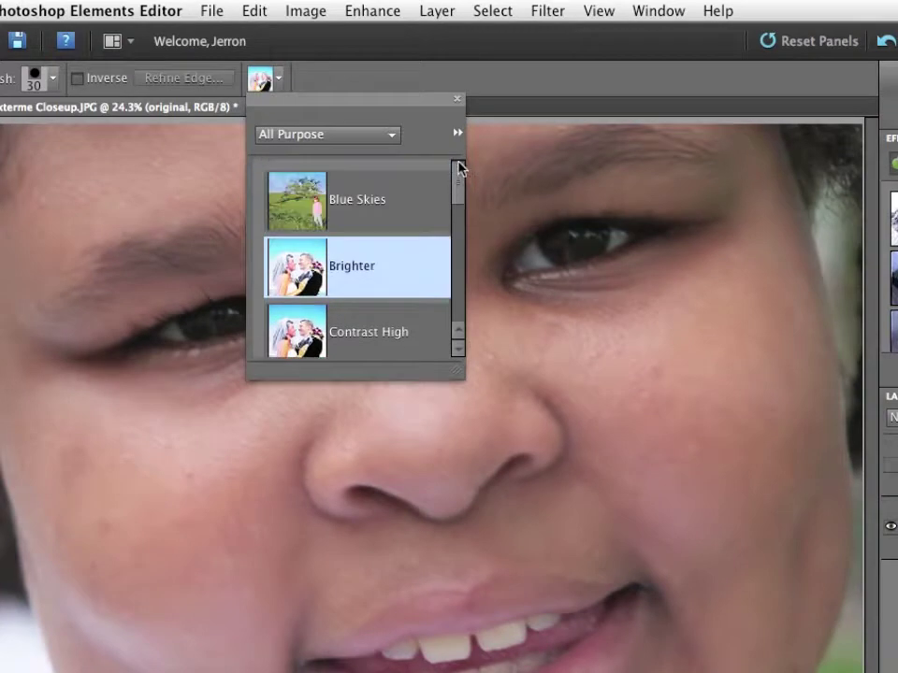
{"action": "left_click", "coordinate": [389, 264]}
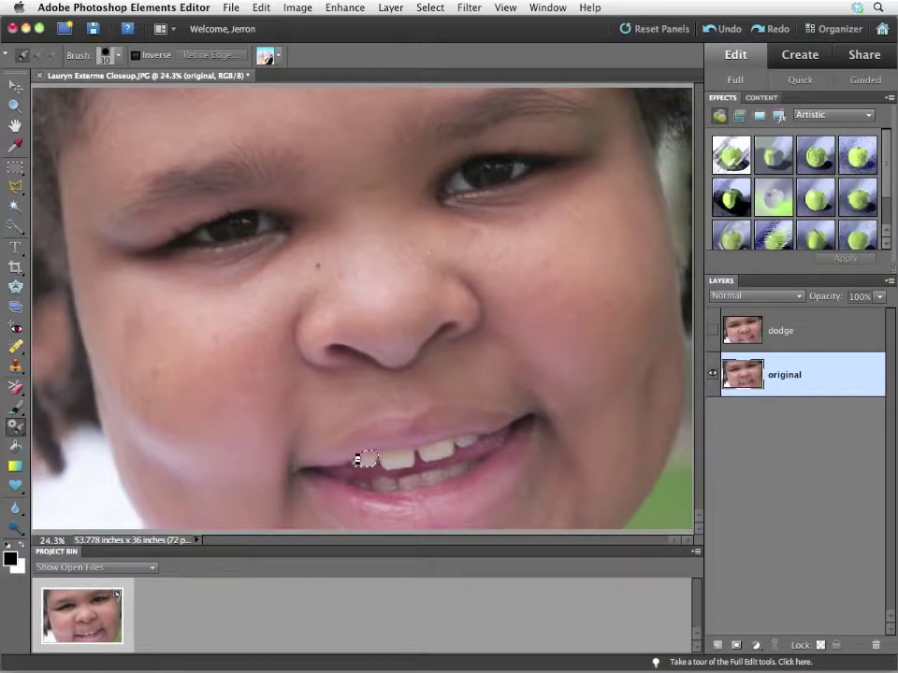
- Paint the Brighter adjustment over the upper teeth and extend it down over the lower teeth
{"action": "mouse_move", "coordinate": [357, 460]}
{"action": "left_mouse_down"}
{"action": "mouse_move", "coordinate": [411, 455]}
{"action": "mouse_move", "coordinate": [402, 454]}
{"action": "left_mouse_up"}
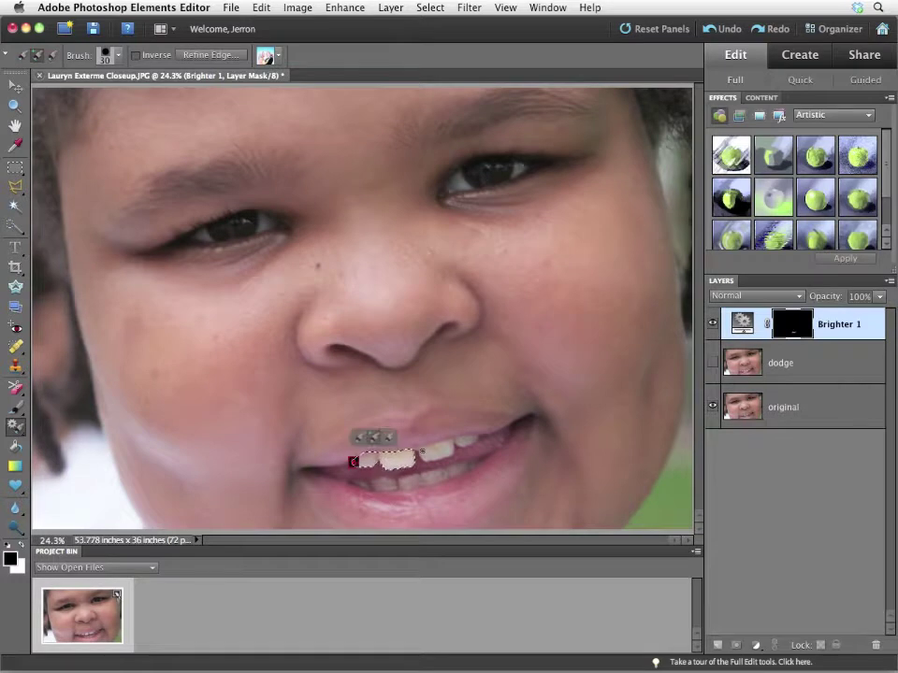
{"action": "mouse_move", "coordinate": [422, 452]}
{"action": "left_mouse_down"}
{"action": "mouse_move", "coordinate": [447, 455]}
{"action": "mouse_move", "coordinate": [470, 440]}
{"action": "left_mouse_up"}
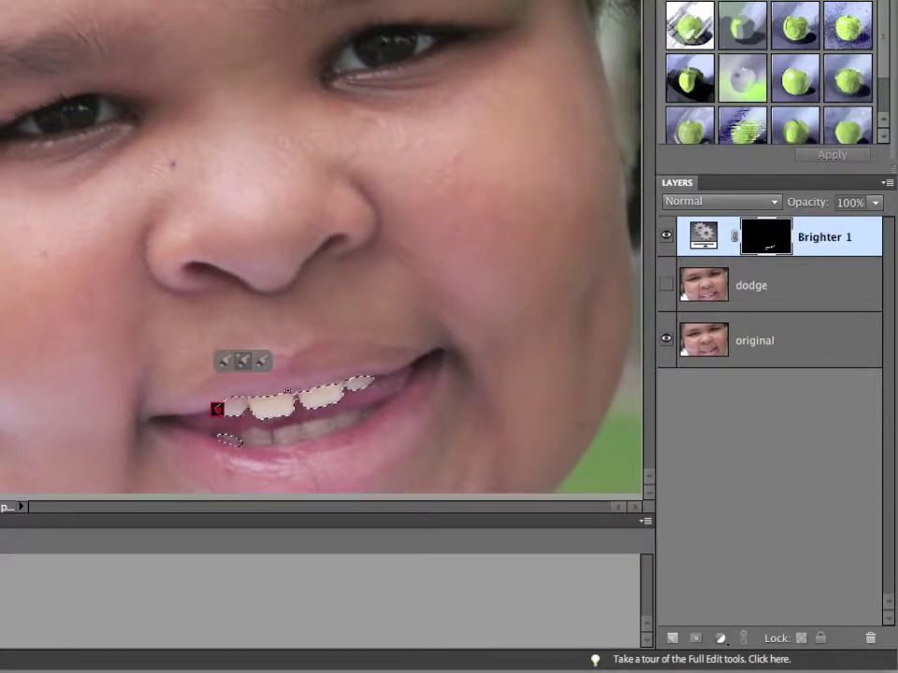
{"action": "left_click_drag", "start_coordinate": [252, 433], "coordinate": [272, 438]}
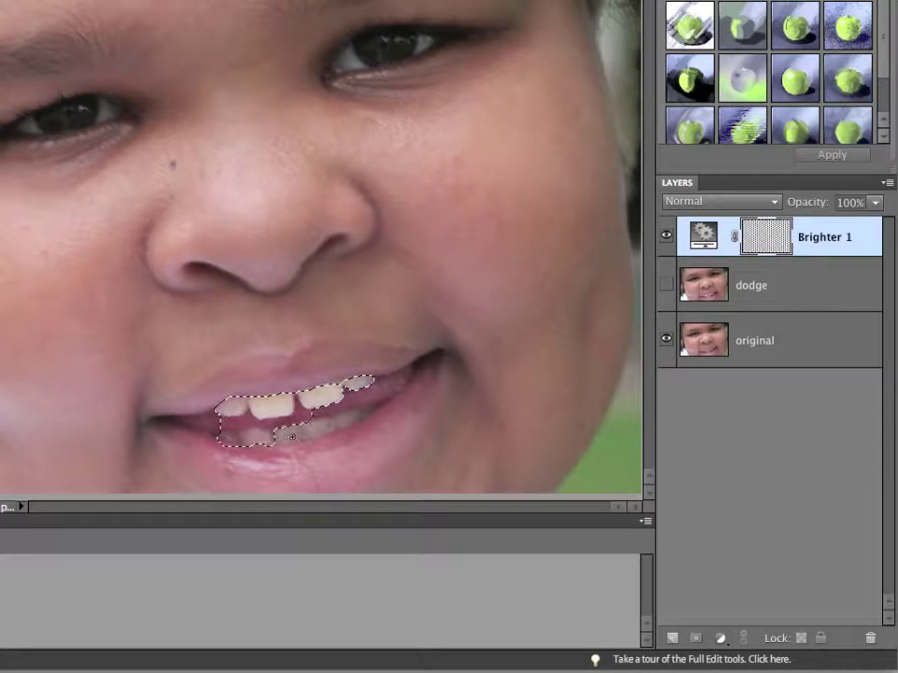
{"action": "left_click_drag", "start_coordinate": [303, 435], "coordinate": [267, 454]}
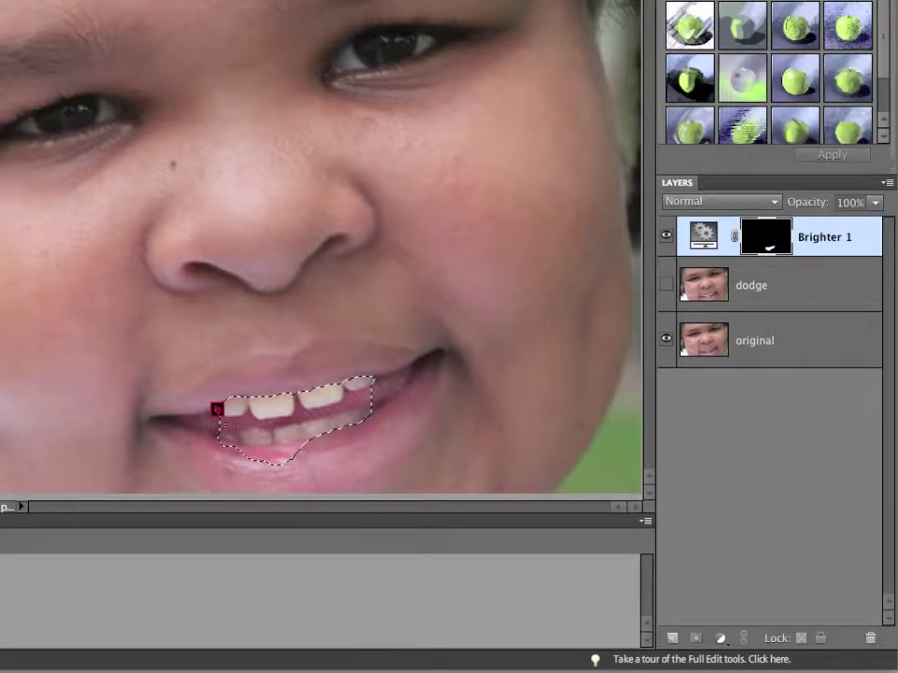
- Alt-paint to subtract the mouth corner and lower lip from the Brighter 1 area
{"action": "left_click_drag", "start_coordinate": [238, 427], "coordinate": [248, 425]}
{"action": "key", "text": "alt"}
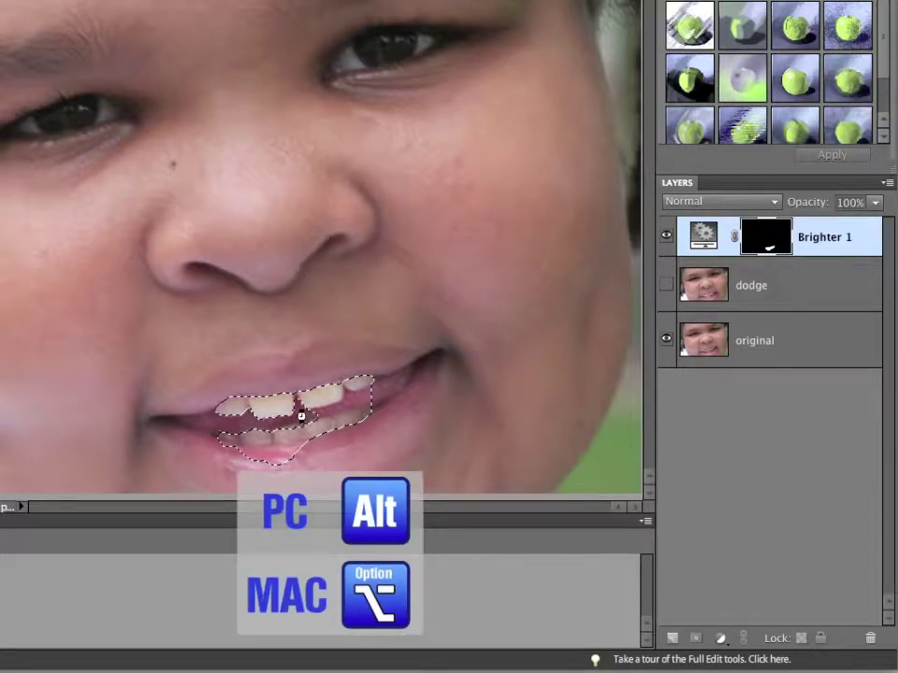
{"action": "left_click", "coordinate": [216, 409], "text": "alt"}
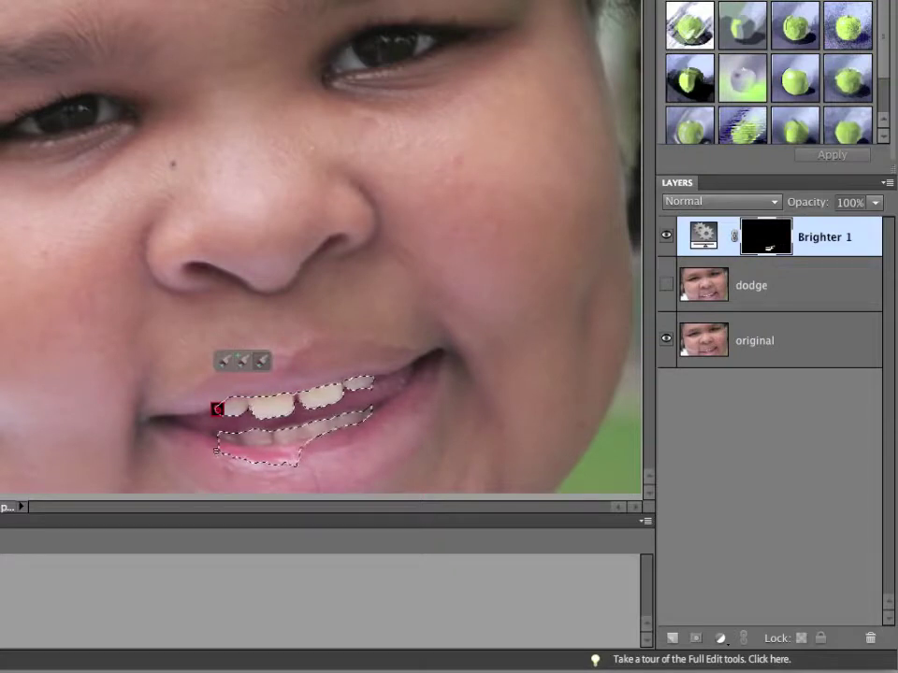
{"action": "left_click_drag", "start_coordinate": [258, 459], "coordinate": [289, 458]}
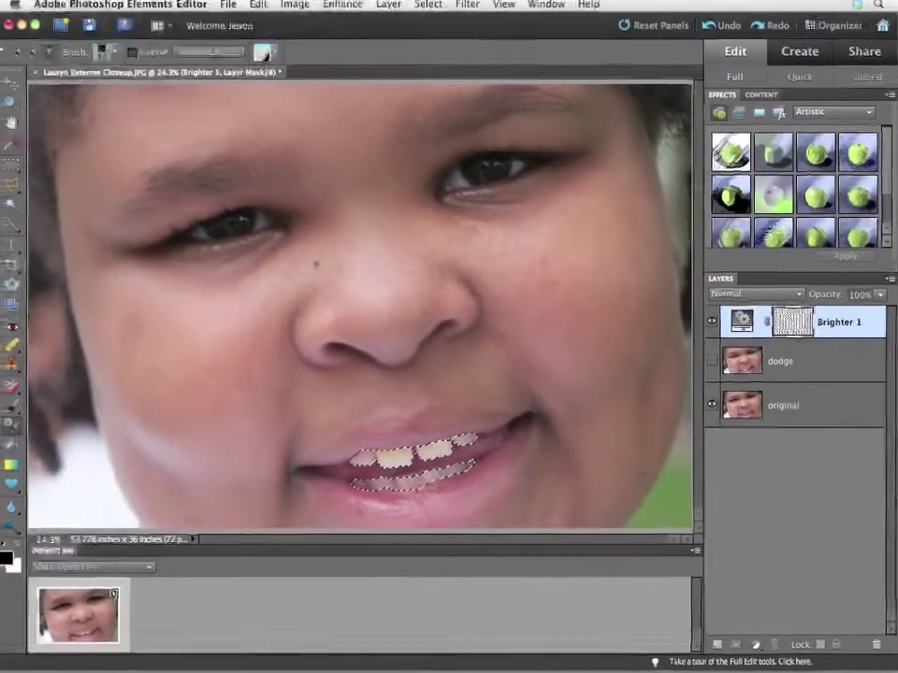
{"action": "key", "text": "super+i"}
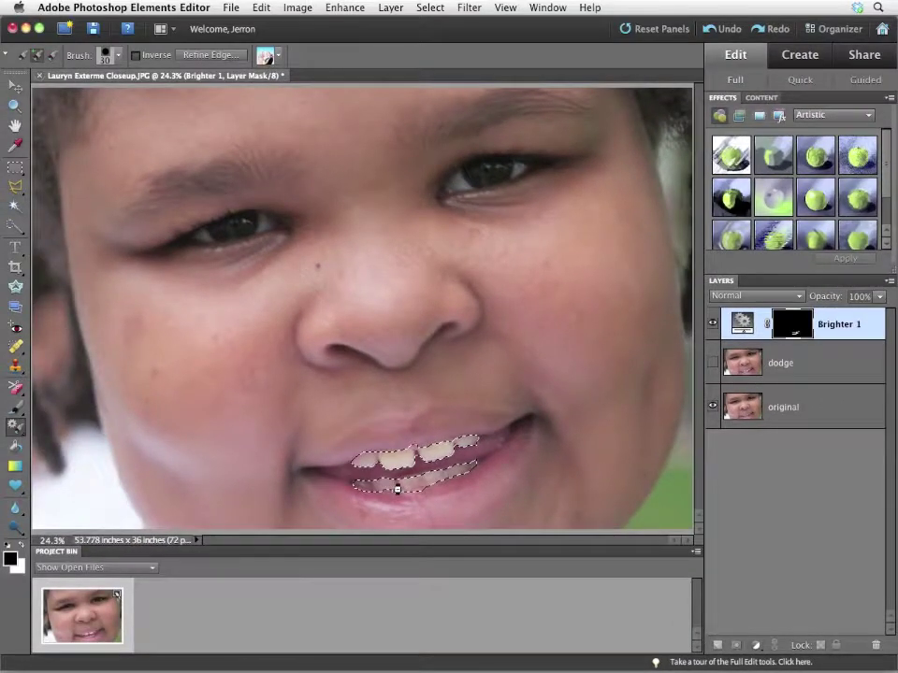
{"action": "left_click", "coordinate": [354, 463]}
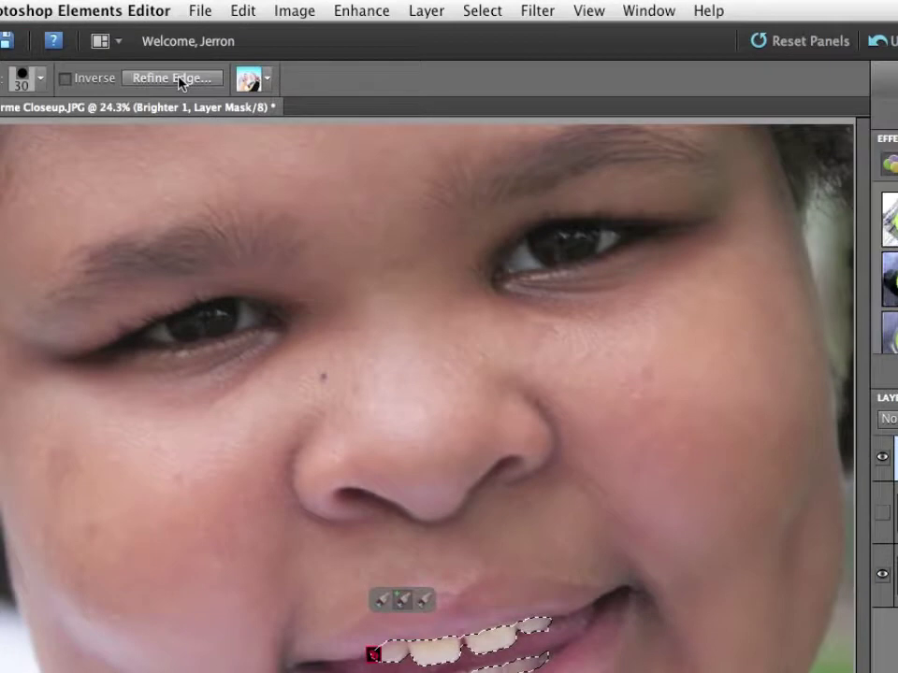
- Feather the Brighter 1 mask edge by 8.0 px in Refine Mask
{"action": "left_click", "coordinate": [181, 79]}
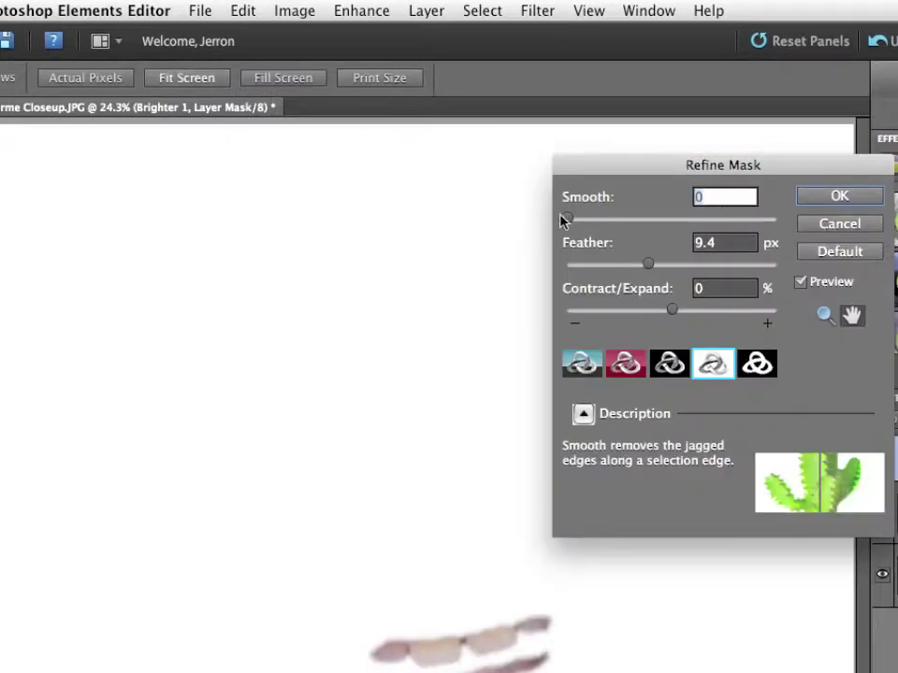
{"action": "mouse_move", "coordinate": [634, 266]}
{"action": "left_click_drag", "start_coordinate": [649, 268], "coordinate": [642, 266]}
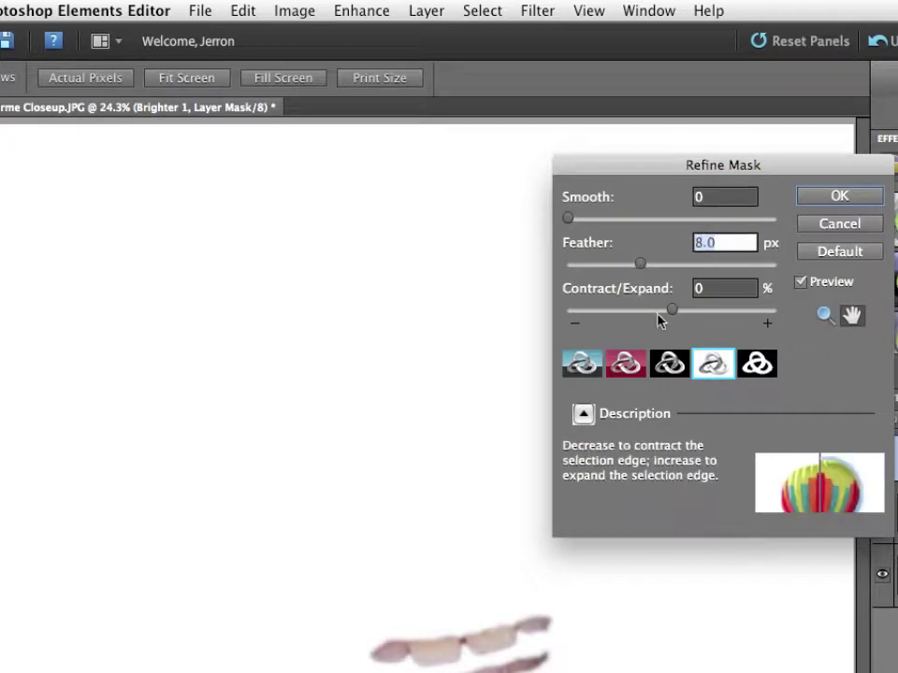
{"action": "left_click", "coordinate": [820, 195]}
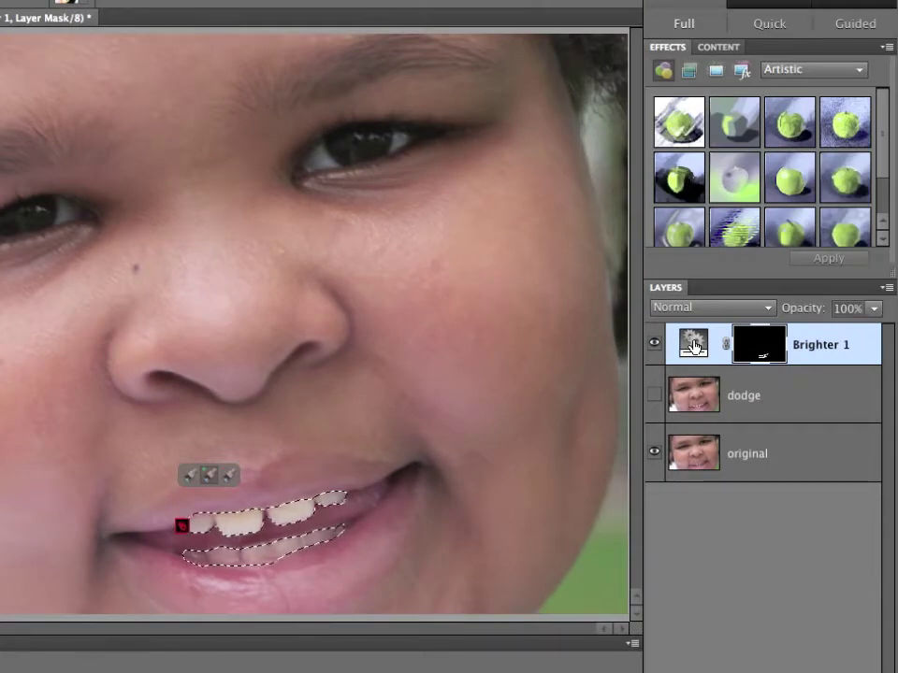
- Set Brighter 1 Brightness to 87 with Contrast 0, then hide the selection edges with Ctrl+H
{"action": "double_click", "coordinate": [693, 346]}
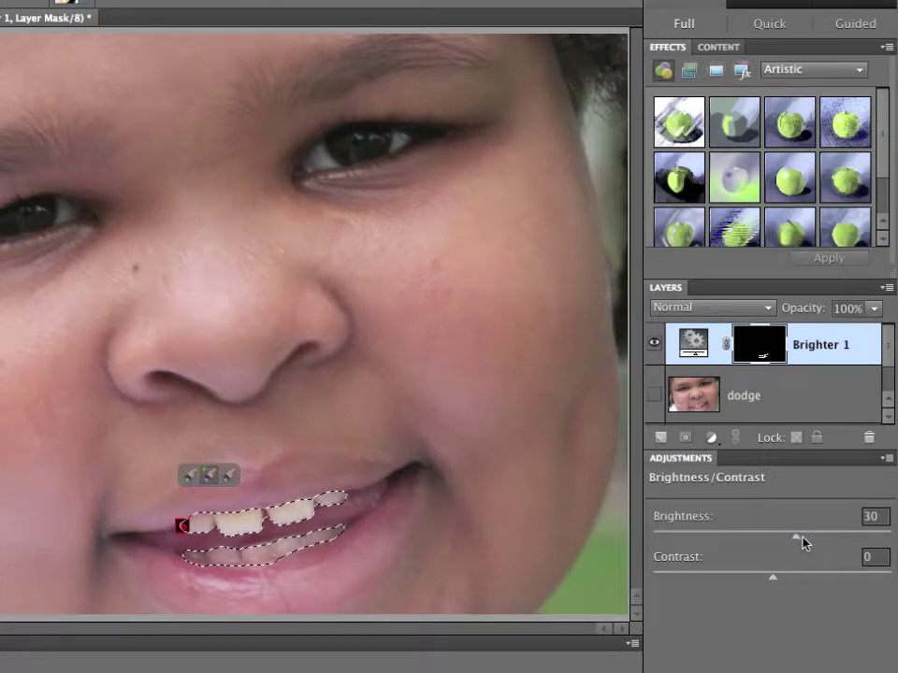
{"action": "left_click_drag", "start_coordinate": [796, 539], "coordinate": [840, 541]}
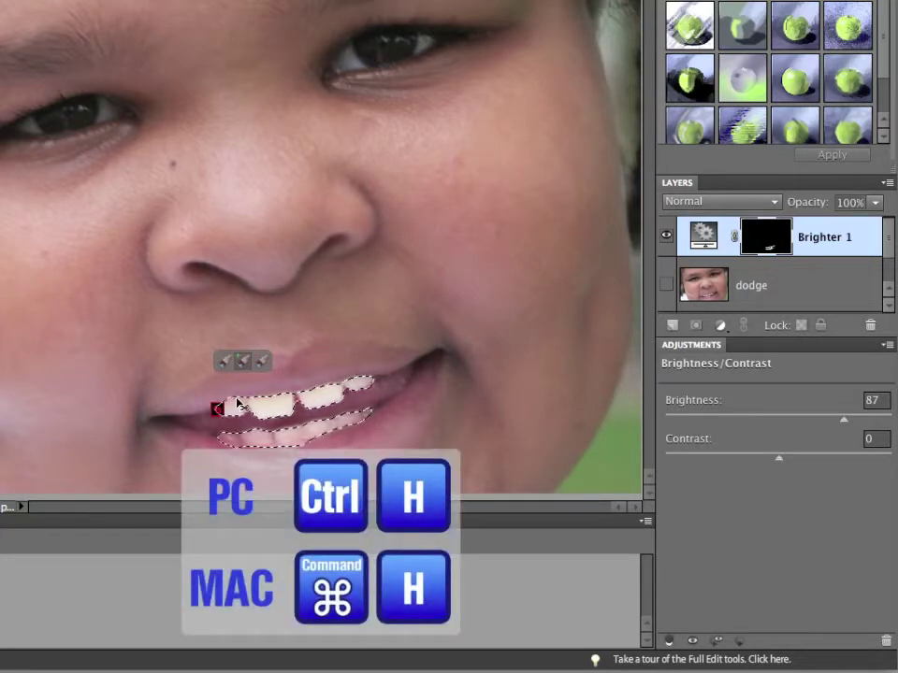
{"action": "key", "text": "ctrl+h"}
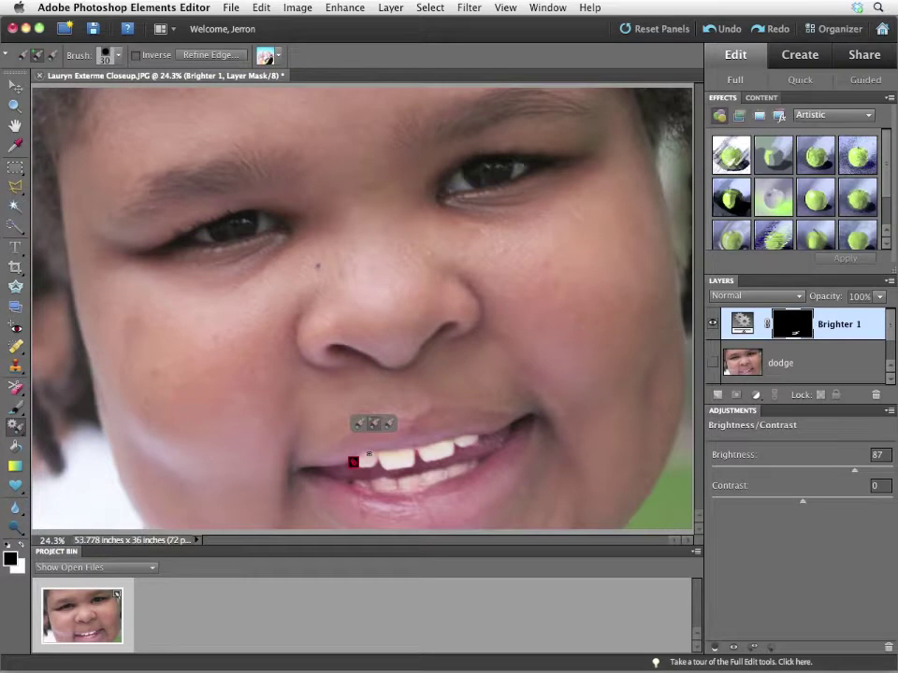
- Turn the teeth selection edges back on via View > Selection
{"action": "left_click", "coordinate": [505, 8]}
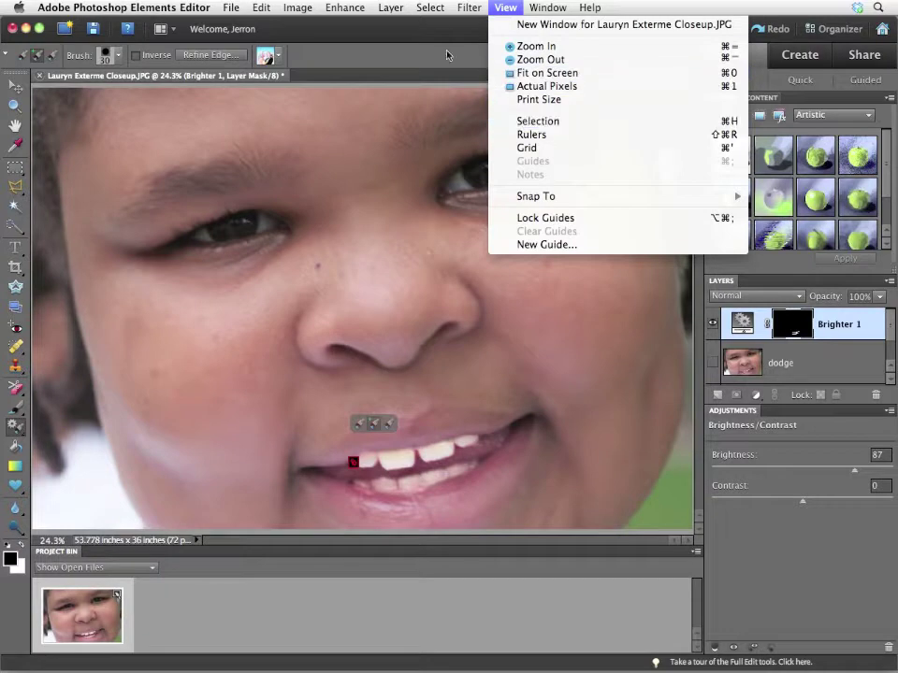
{"action": "left_click", "coordinate": [530, 122]}
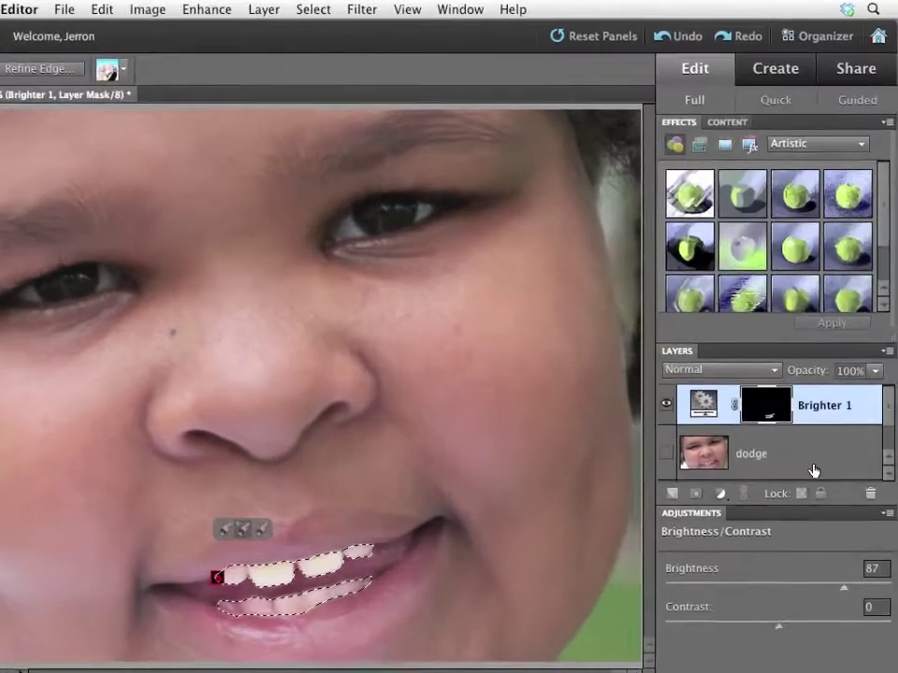
- Compare the teeth with Brighter 1 hidden and shown, then reset the panel layout
{"action": "left_click", "coordinate": [813, 471]}
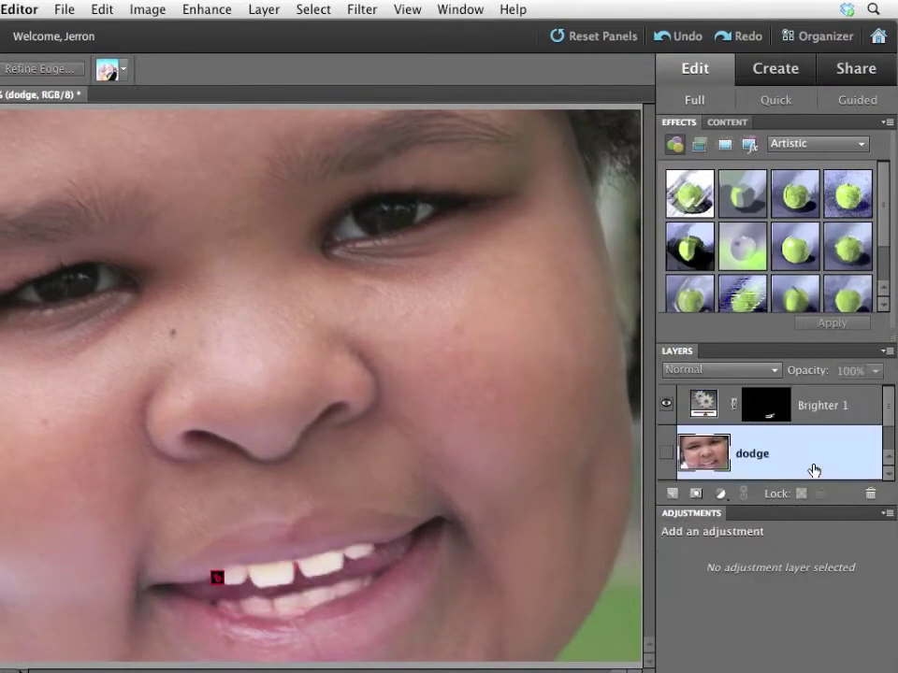
{"action": "left_click", "coordinate": [825, 413]}
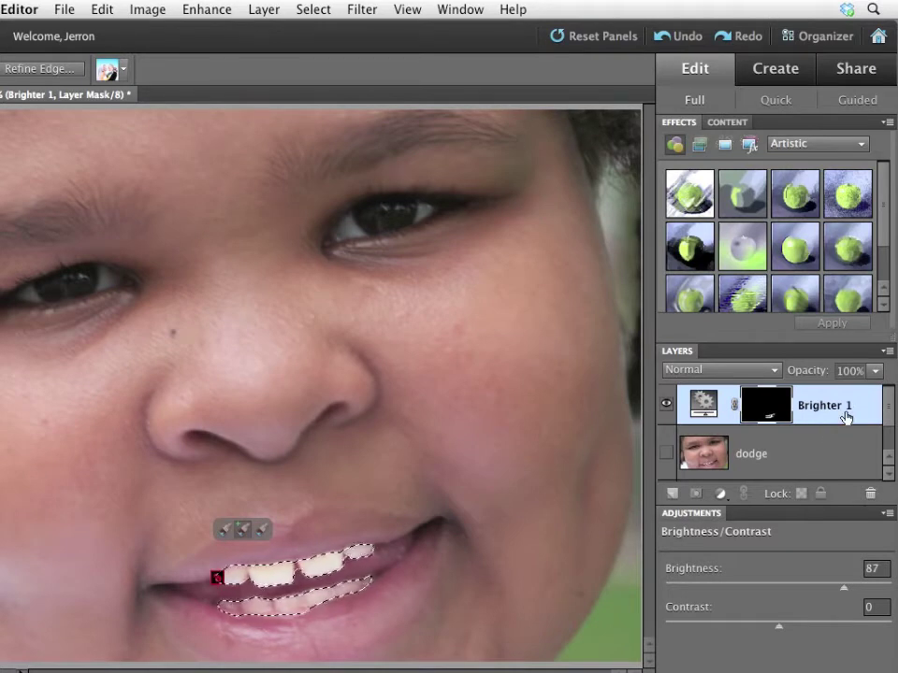
{"action": "left_click", "coordinate": [667, 405]}
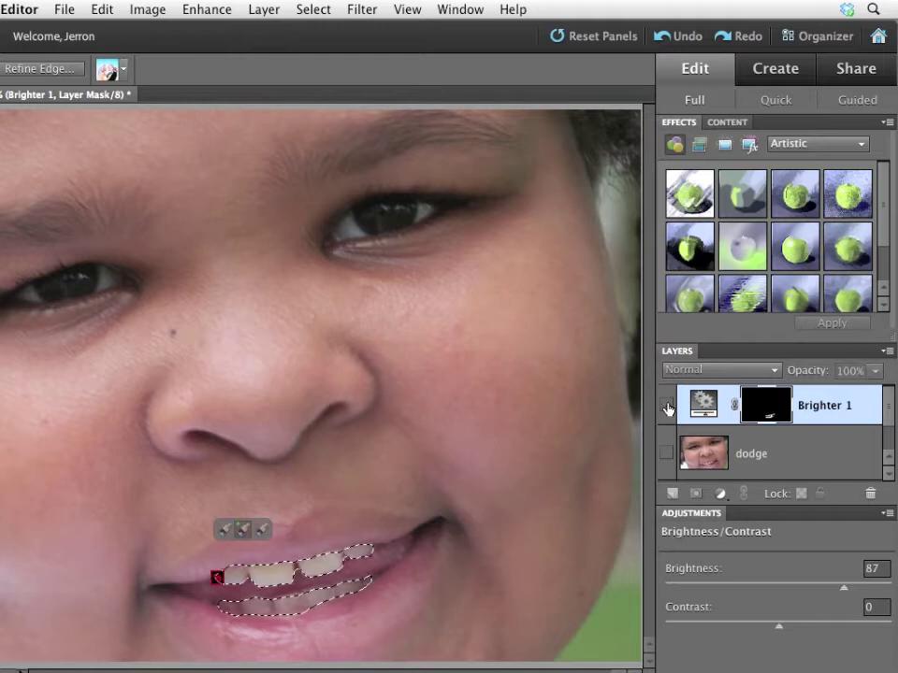
{"action": "left_click", "coordinate": [666, 405]}
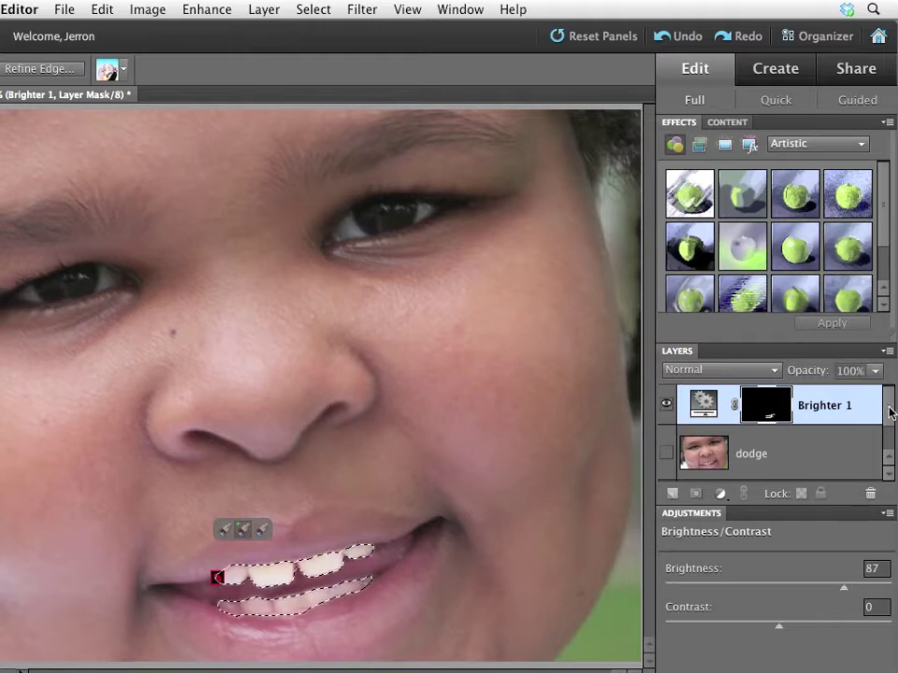
{"action": "scroll", "coordinate": [875, 416], "scroll_direction": "down", "scroll_amount": 2}
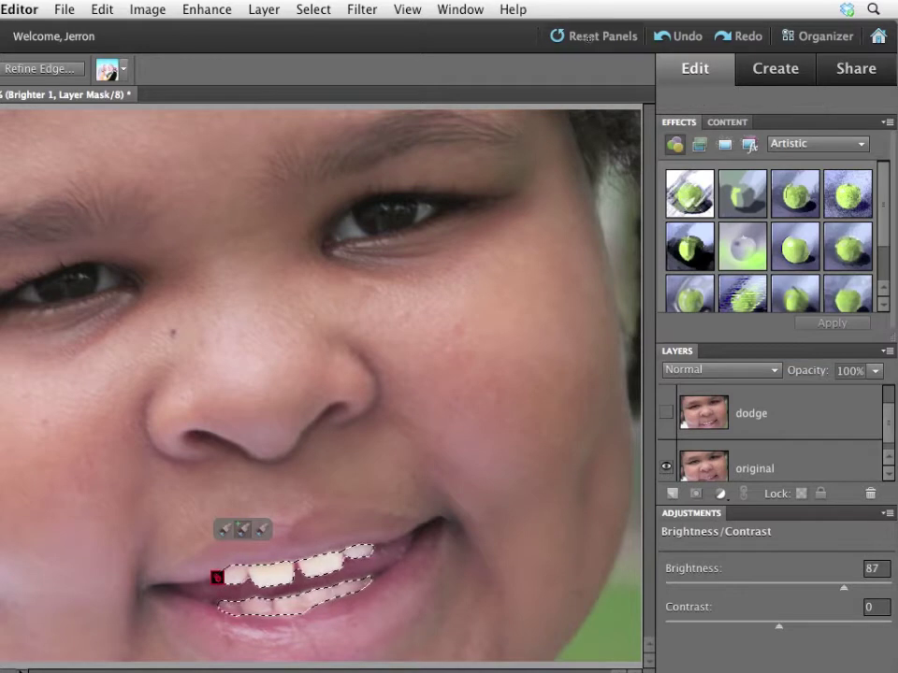
{"action": "left_click", "coordinate": [580, 37]}
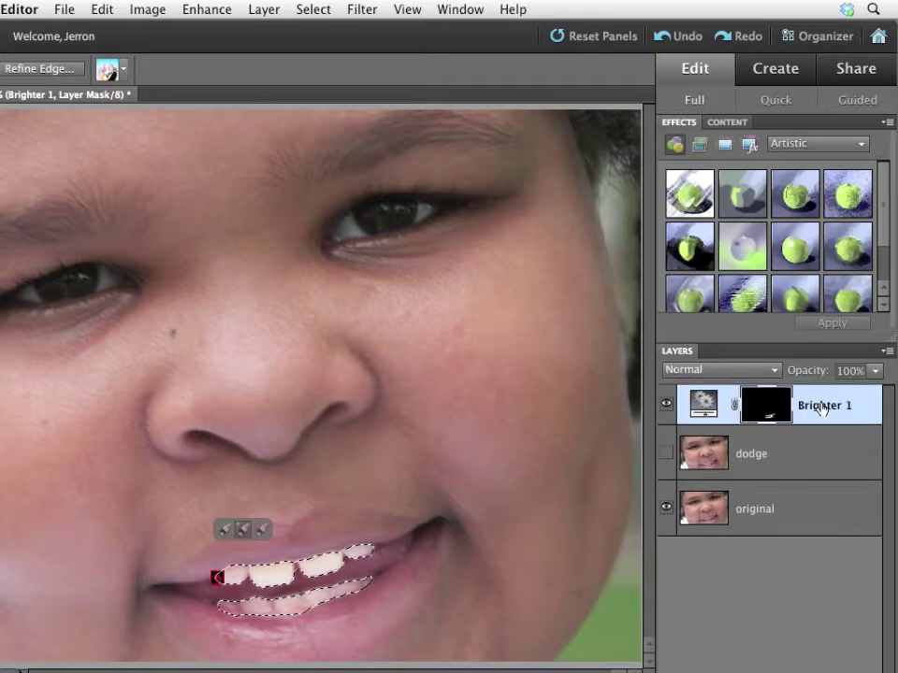
- Drag Brighter 1 below the dodge layer, leaving dodge hidden and Brighter 1 visible
{"action": "left_click_drag", "start_coordinate": [825, 402], "coordinate": [829, 481]}
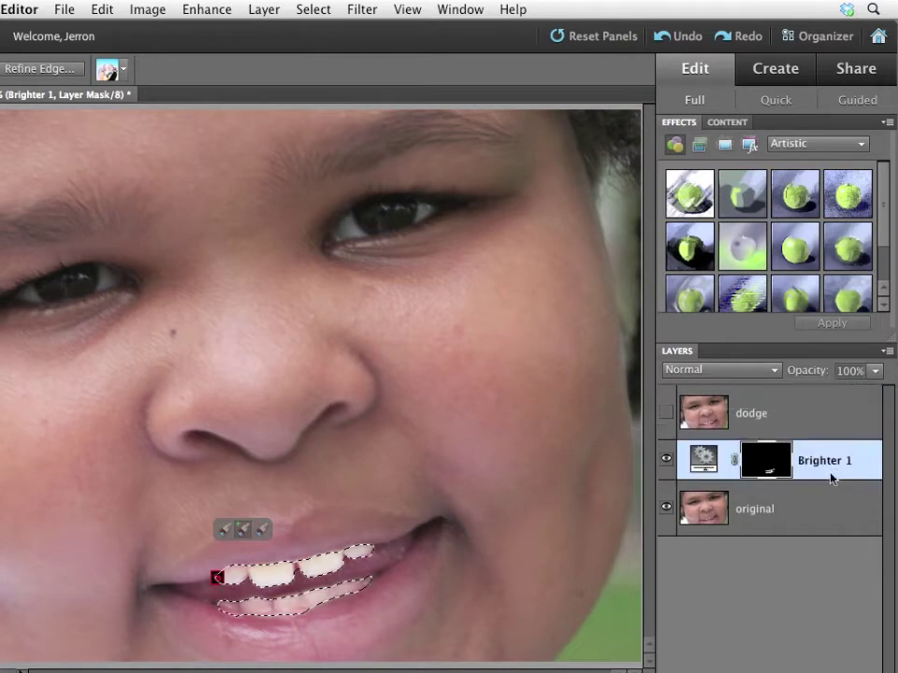
{"action": "left_click", "coordinate": [666, 416]}
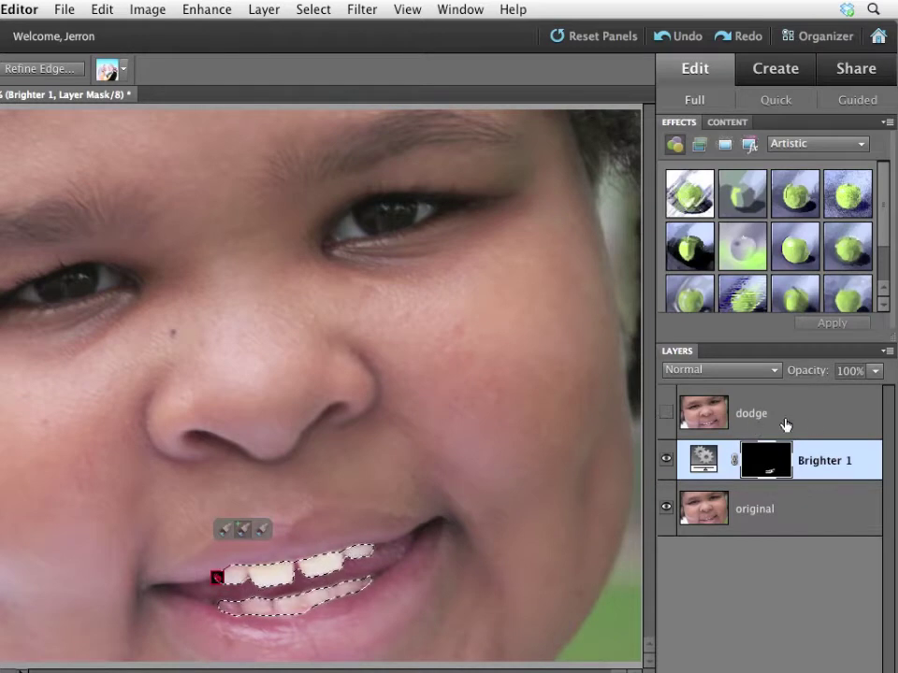
{"action": "left_click", "coordinate": [819, 423]}
{"action": "left_click", "coordinate": [667, 460]}
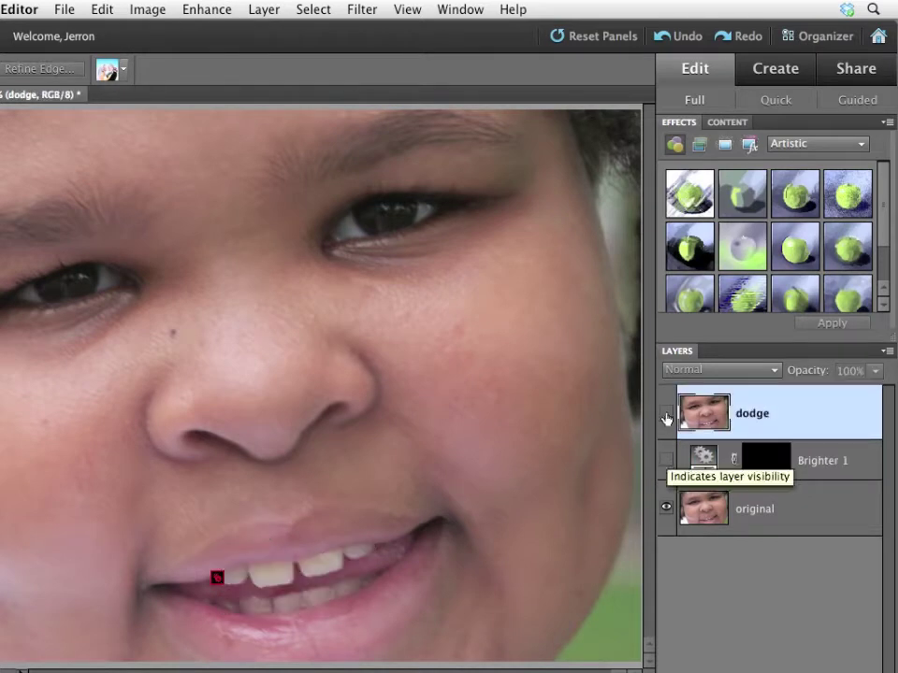
{"action": "left_click", "coordinate": [666, 415]}
{"action": "left_click", "coordinate": [666, 414]}
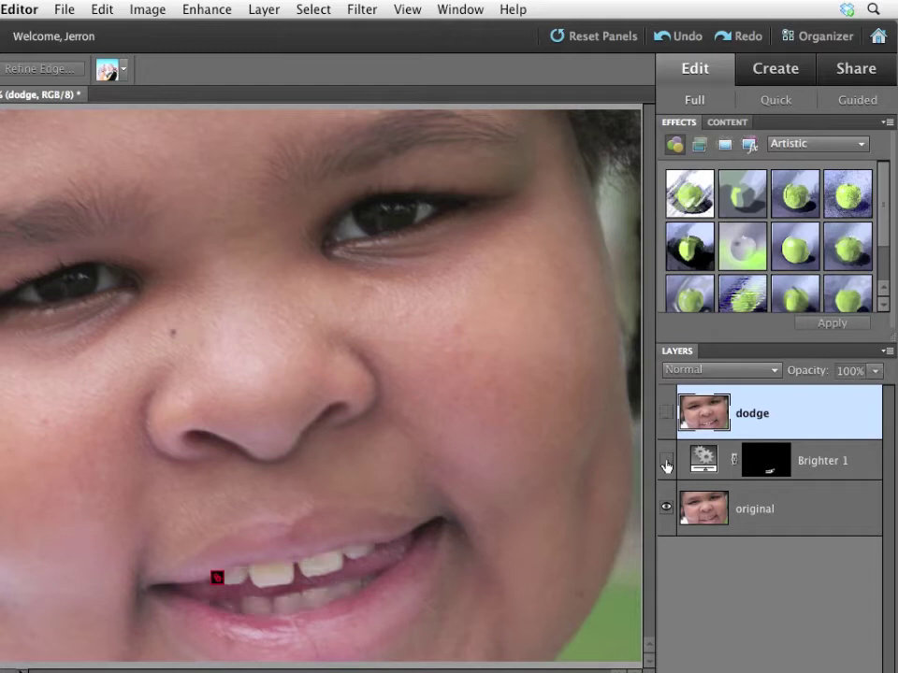
{"action": "left_click", "coordinate": [666, 461]}
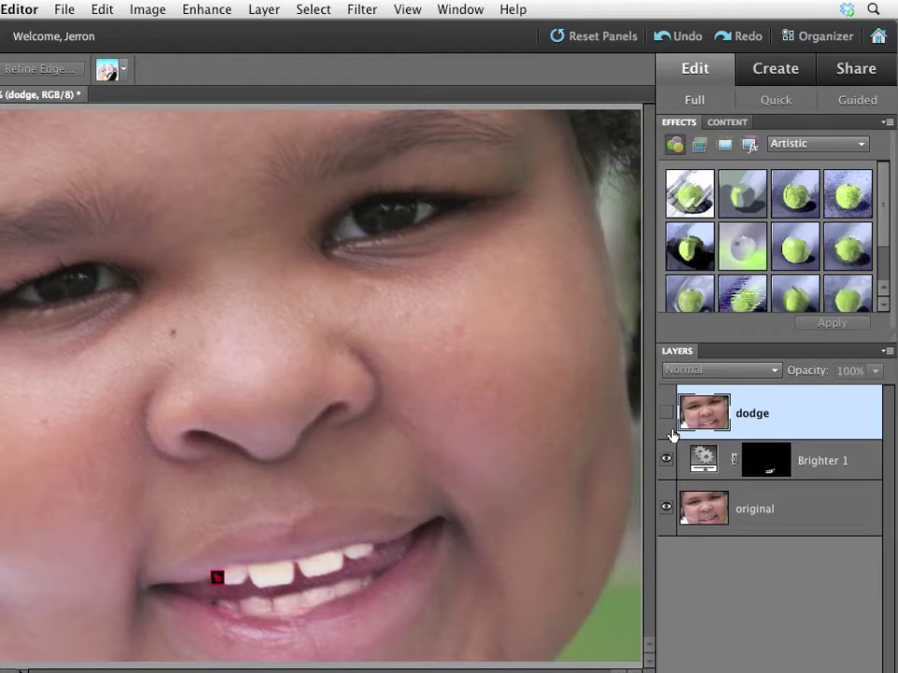
- Save As a layered Photoshop file, replacing 'edited-1' with 'brighter teeth' in the name
{"action": "left_click", "coordinate": [54, 9]}
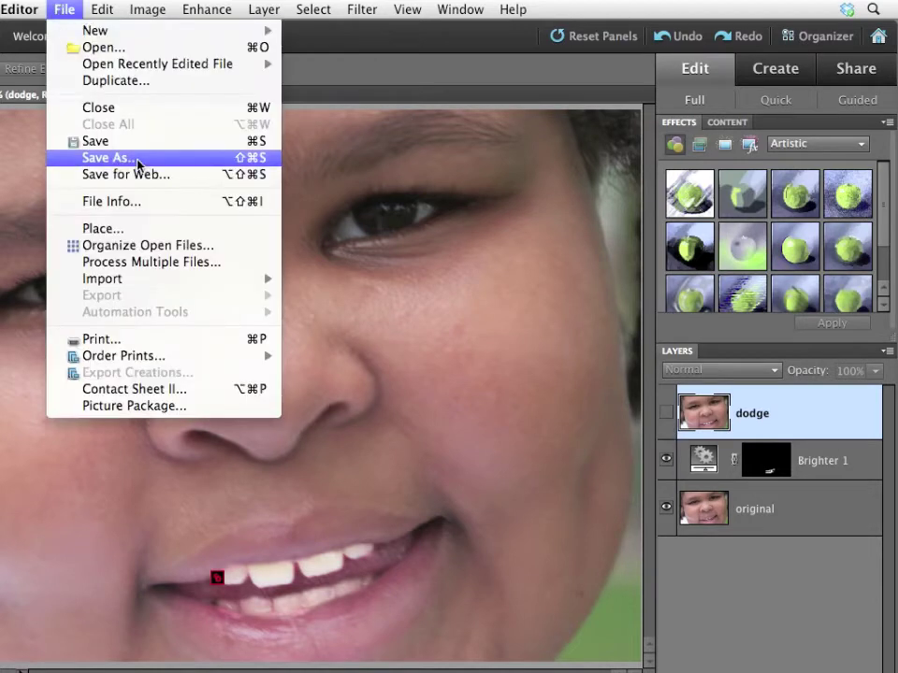
{"action": "left_click", "coordinate": [288, 169]}
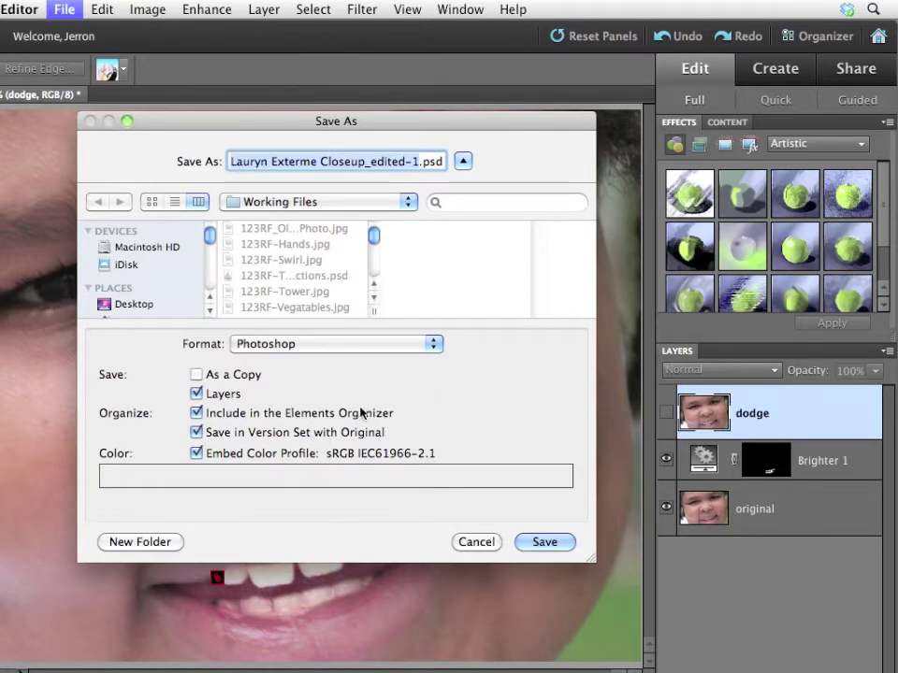
{"action": "left_click", "coordinate": [421, 161]}
{"action": "key", "text": "BackSpace"}
{"action": "key", "text": "BackSpace"}
{"action": "key", "text": "BackSpace"}
{"action": "key", "text": "BackSpace"}
{"action": "key", "text": "BackSpace"}
{"action": "key", "text": "BackSpace"}
{"action": "key", "text": "BackSpace"}
{"action": "key", "text": "BackSpace"}
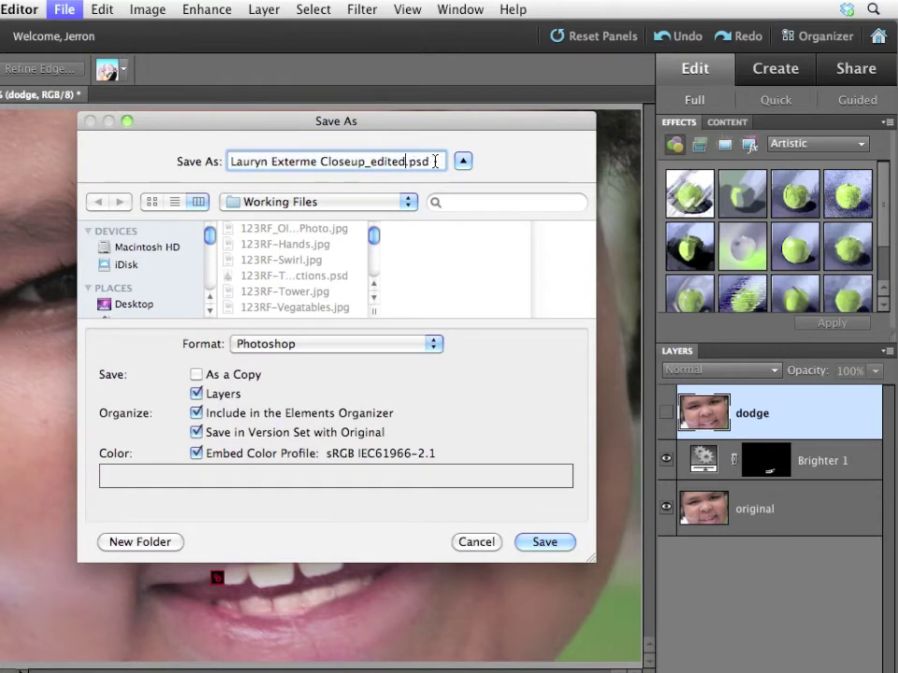
{"action": "type", "text": "brighter t"}
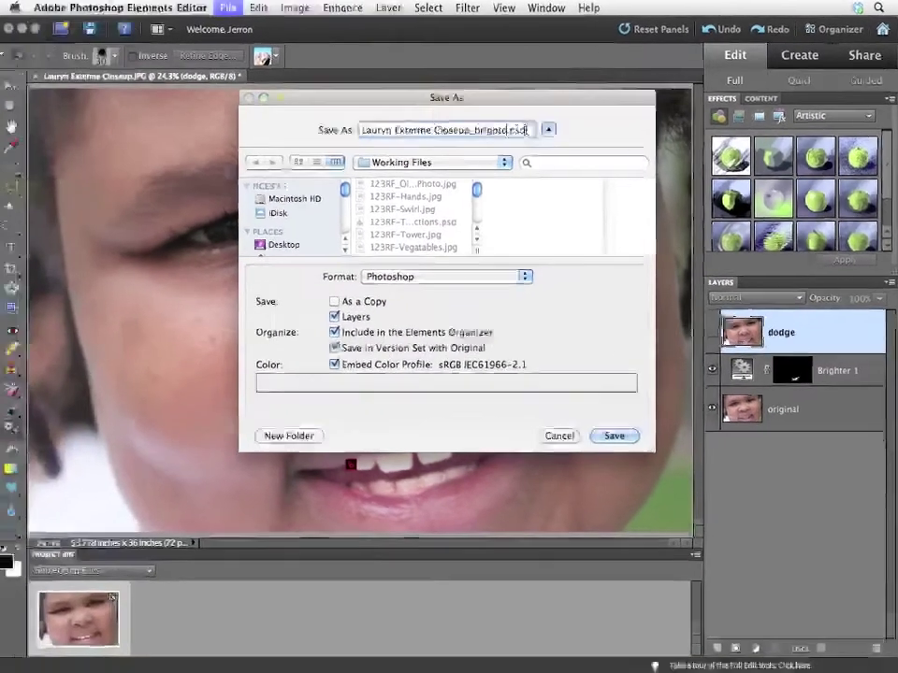
{"action": "type", "text": "eeth"}
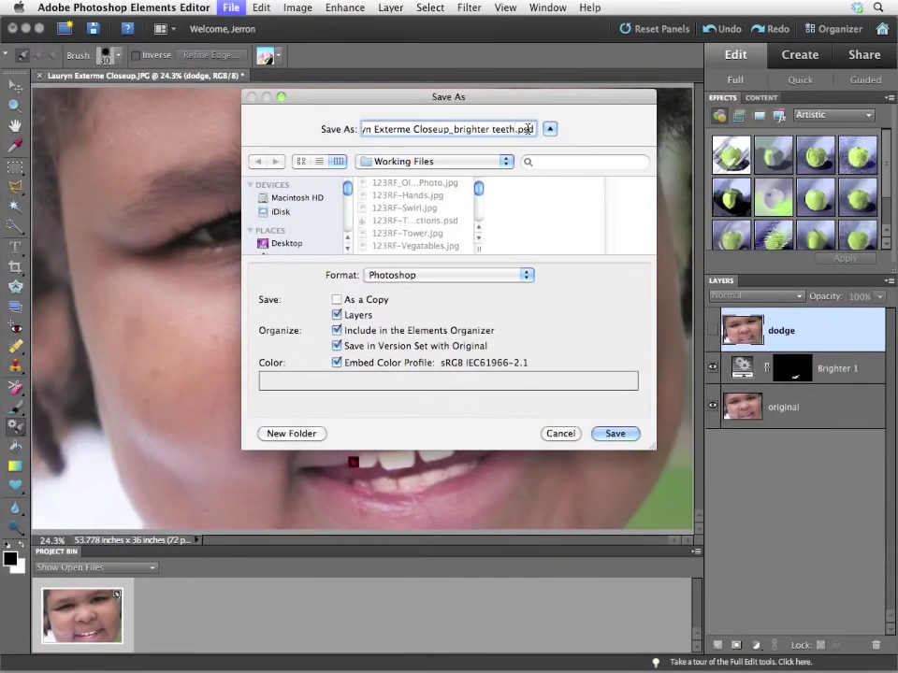